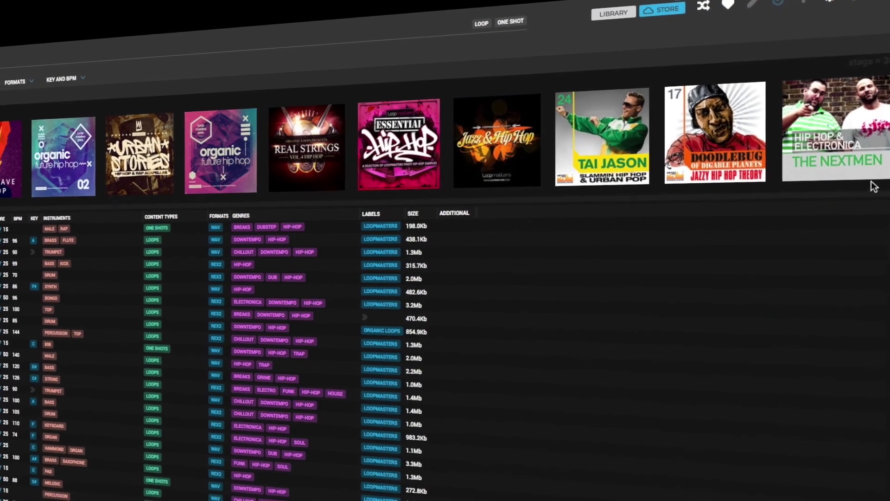
- In the Hip Hop Shadows pack, preview HS2_84_Break and HS2_84_Eb_Awkward_Twoobs, then CTR_110_Am_Retro_Pads
click(854, 160)
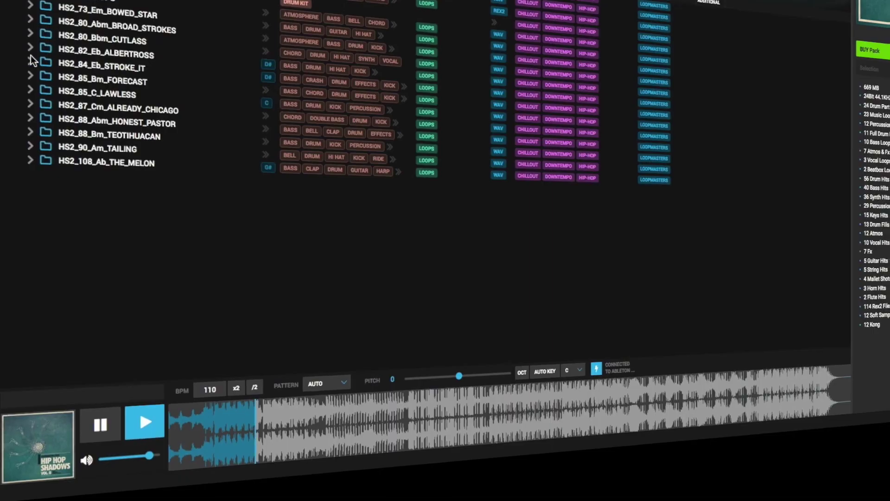
click(28, 57)
click(97, 73)
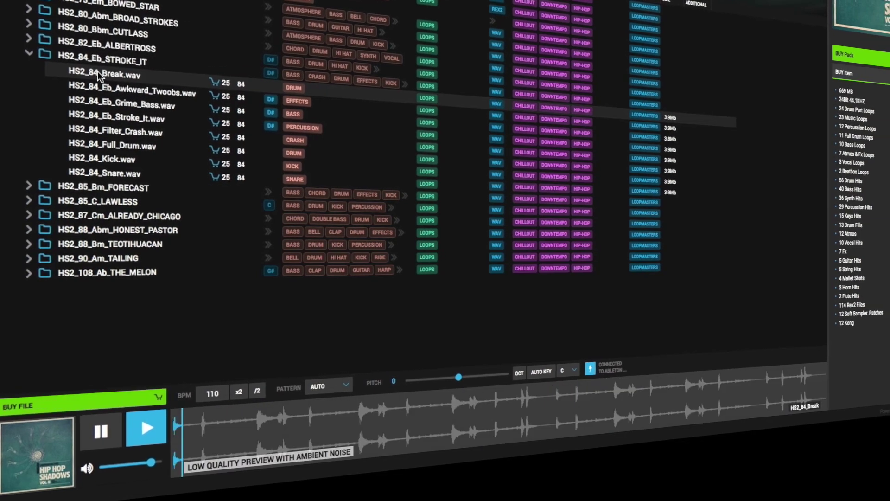
click(146, 90)
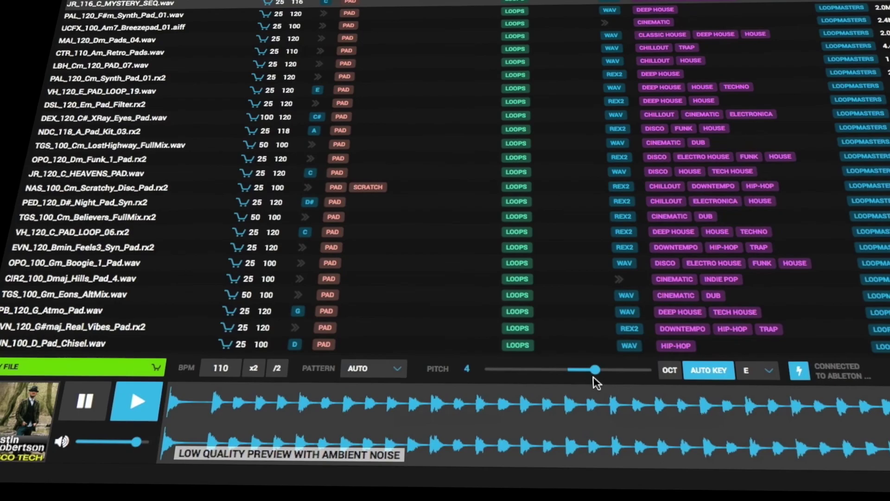
click(125, 53)
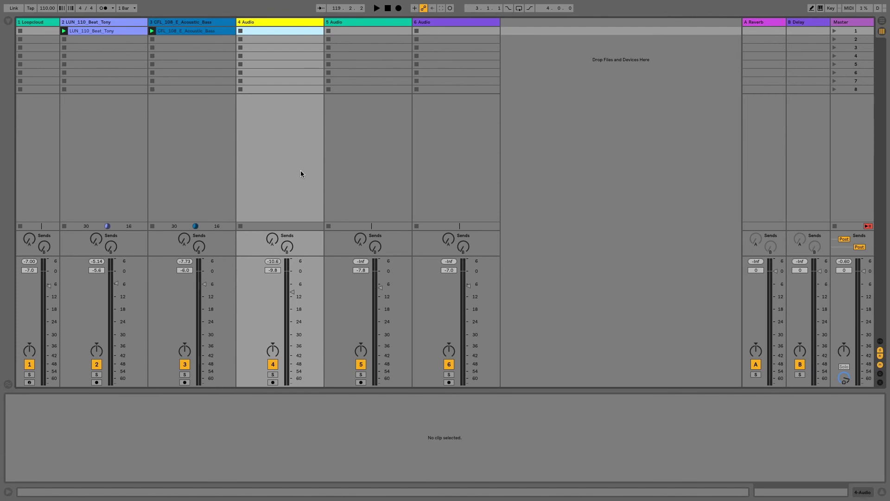
- Start Ableton Live's session playing and switch back to Loopcloud
key(space)
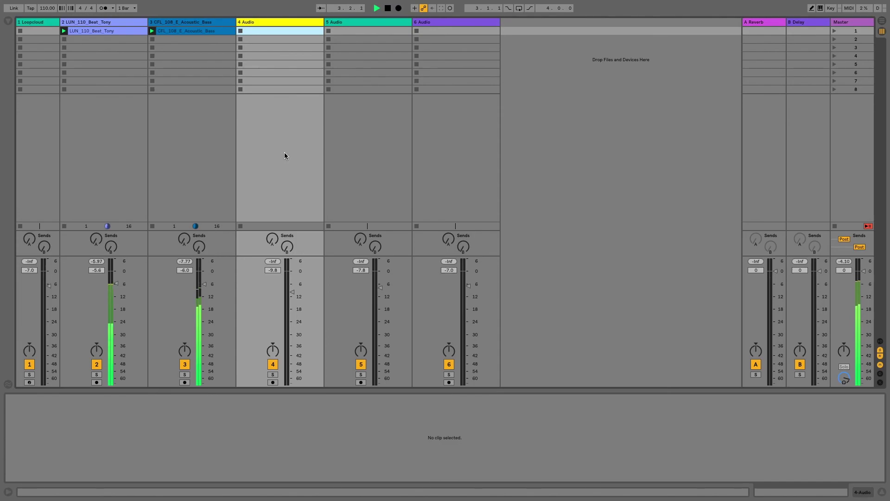
key(super+Tab)
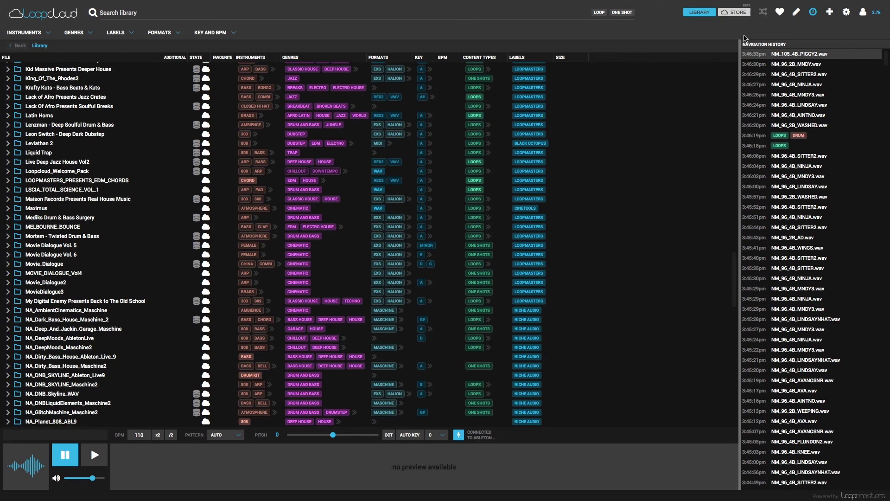
- Preview LTCH_85_DRUMLOOP_BISH.wav from the store's Chill Hop - The Deepest Cutz pack, then return to the pack grid
click(738, 13)
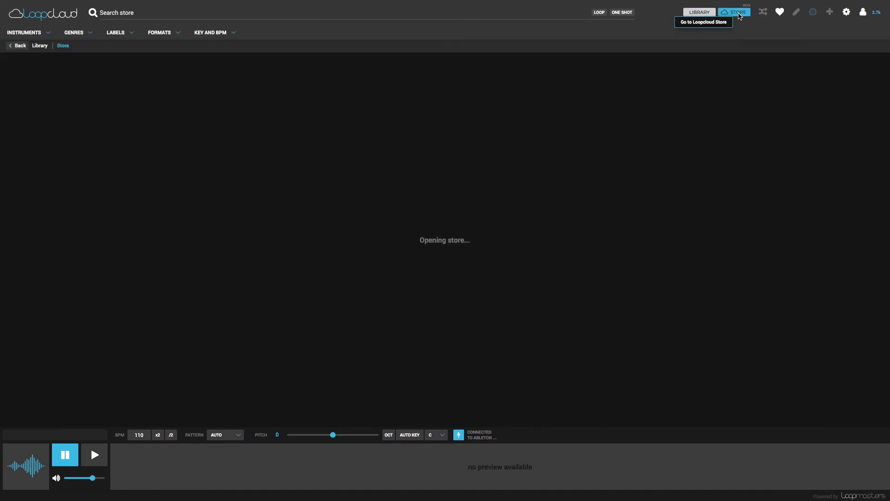
scroll(422, 210, down, 9)
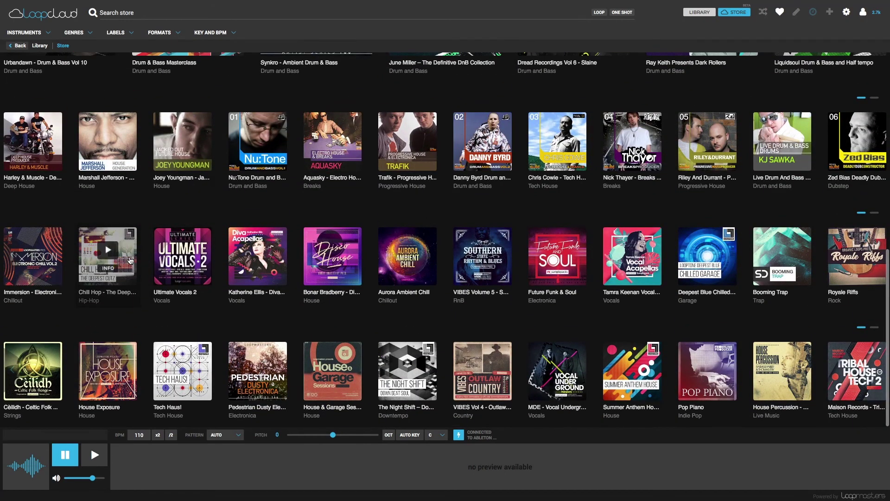
click(136, 265)
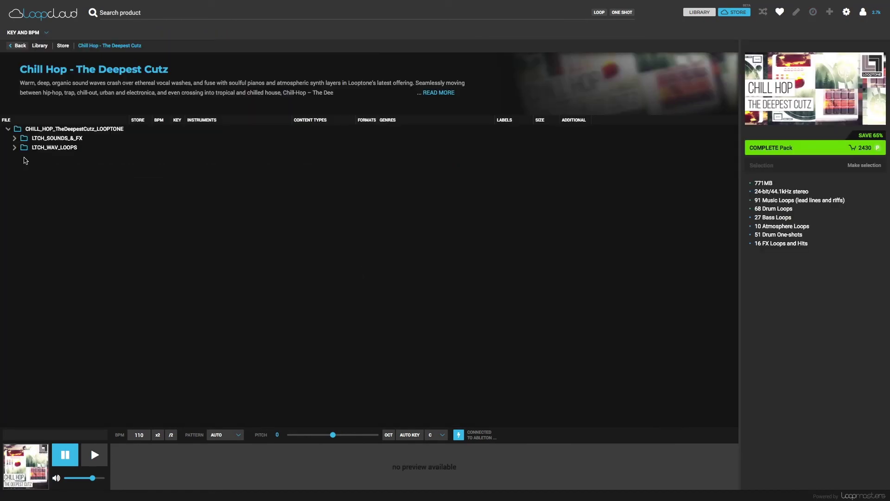
click(15, 147)
click(21, 166)
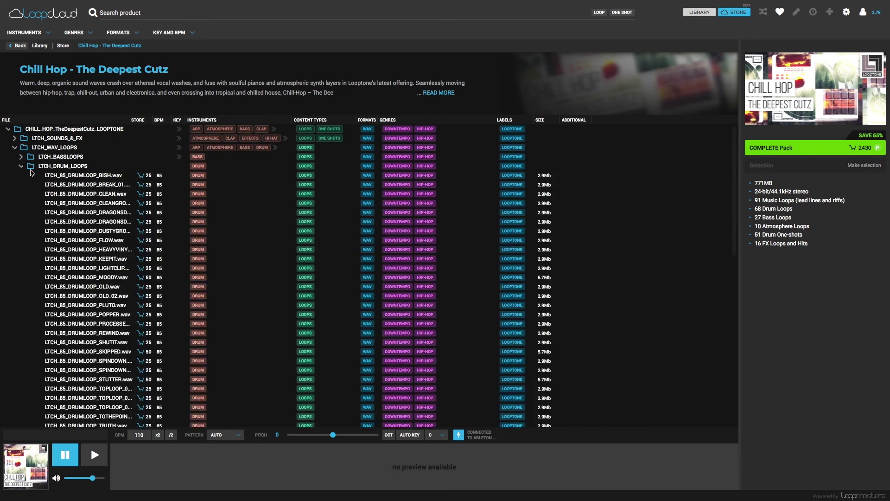
click(58, 176)
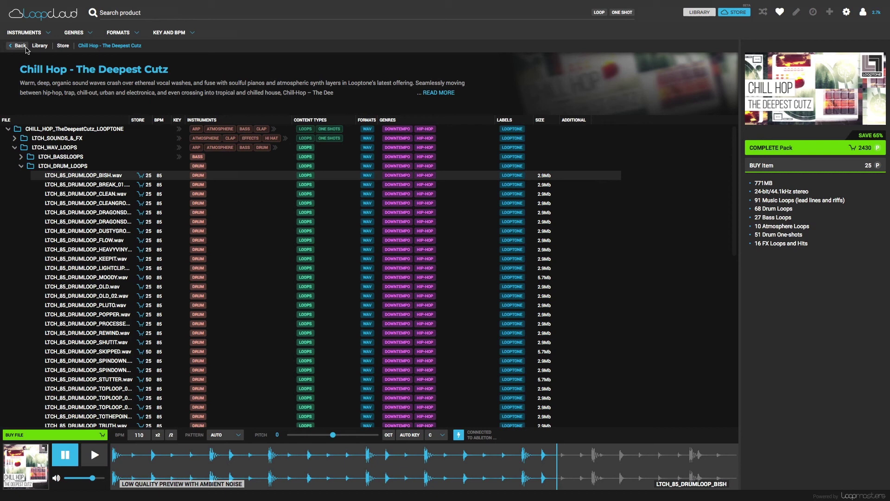
click(24, 47)
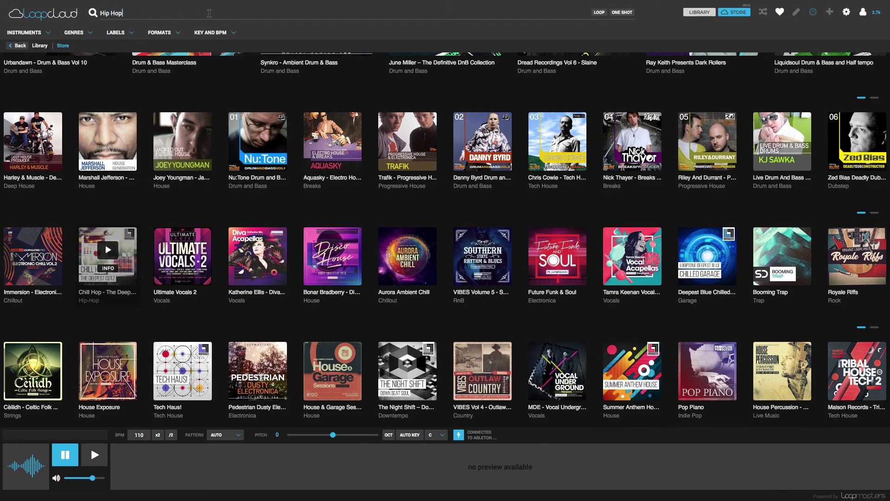
- Search 'Hip Hop', open The Nextmen Hip Hop and Electronica pack, and filter to drum loops
key(Return)
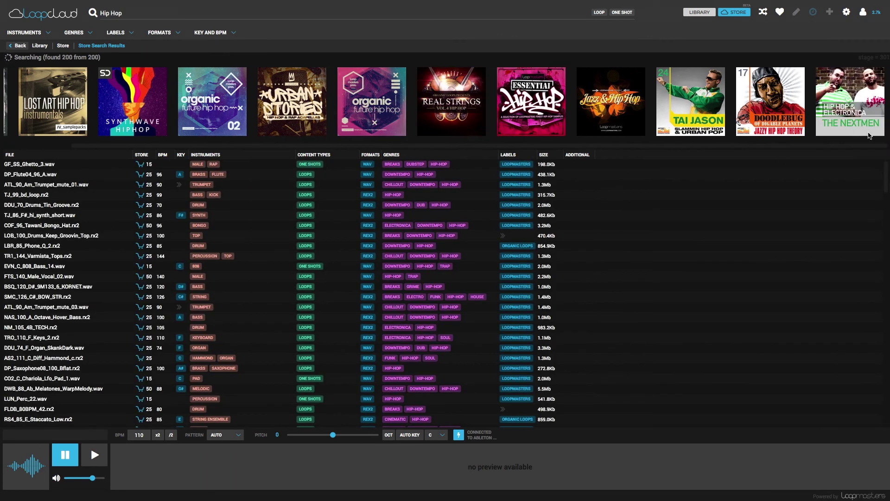
click(863, 128)
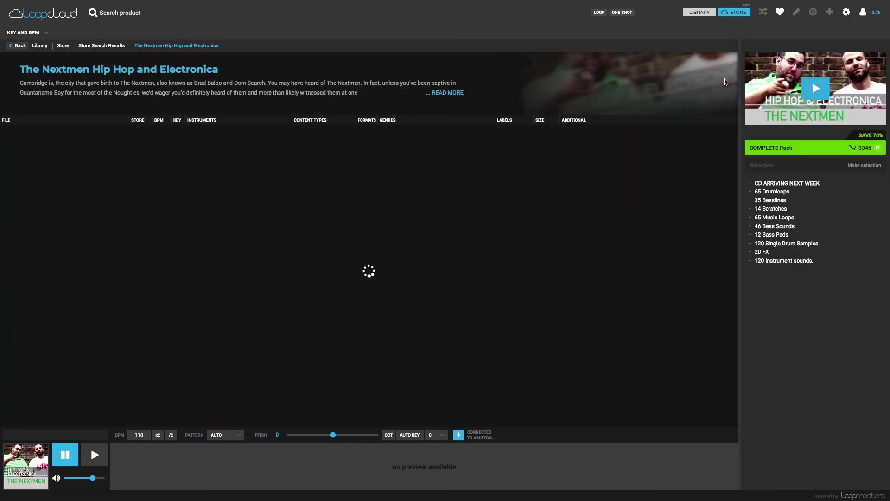
click(600, 12)
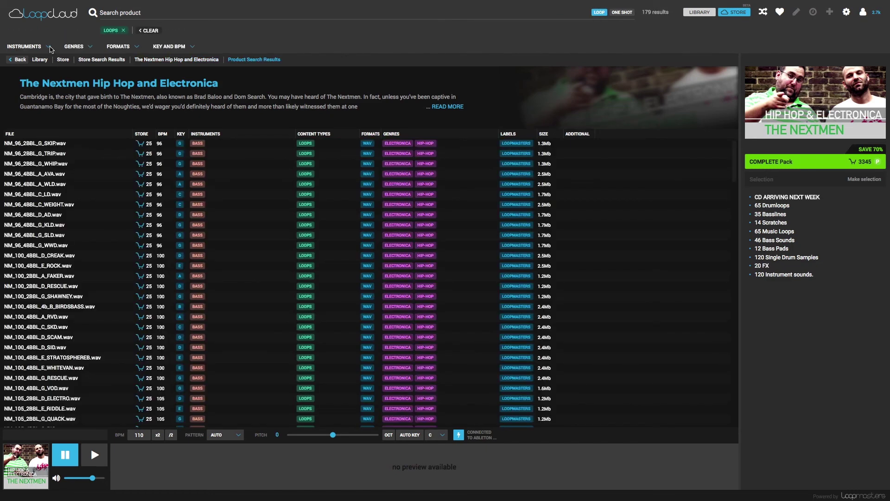
click(50, 49)
click(18, 77)
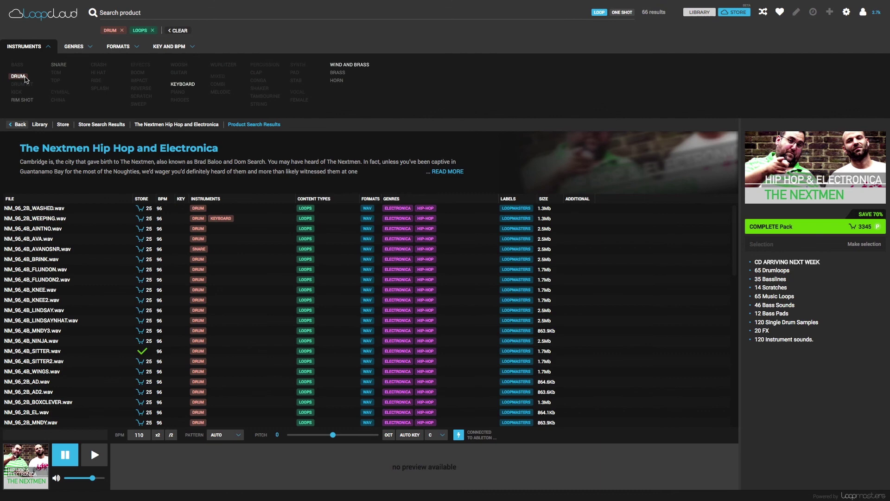
- Audition the NM_96 drum loops, then buy NM_96_4B_SITTER2.wav and download its HQ file
click(36, 210)
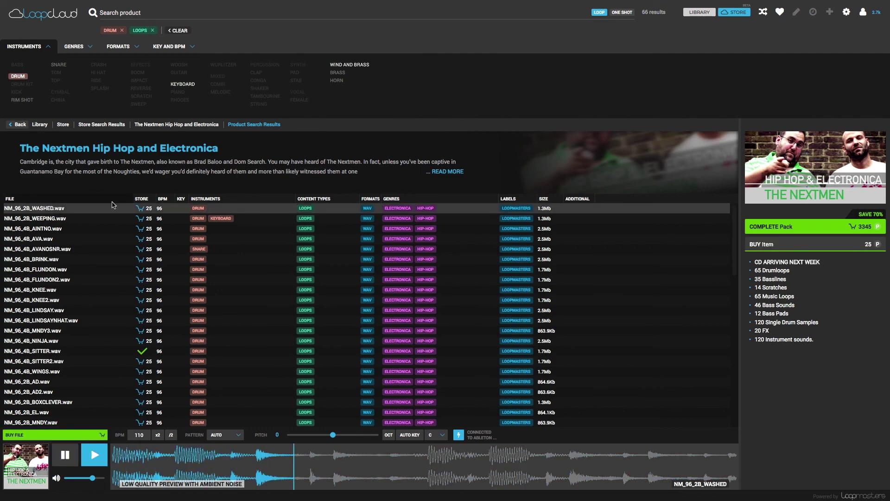
click(50, 289)
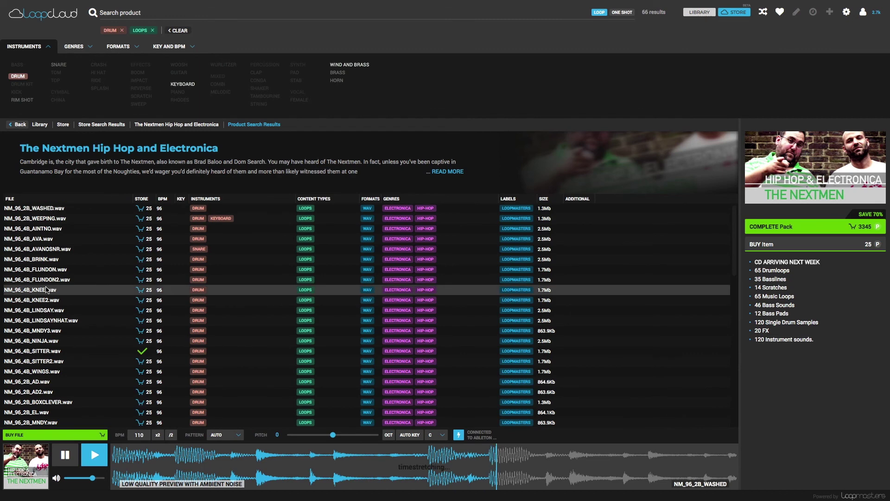
click(50, 311)
scroll(46, 317, down, 1)
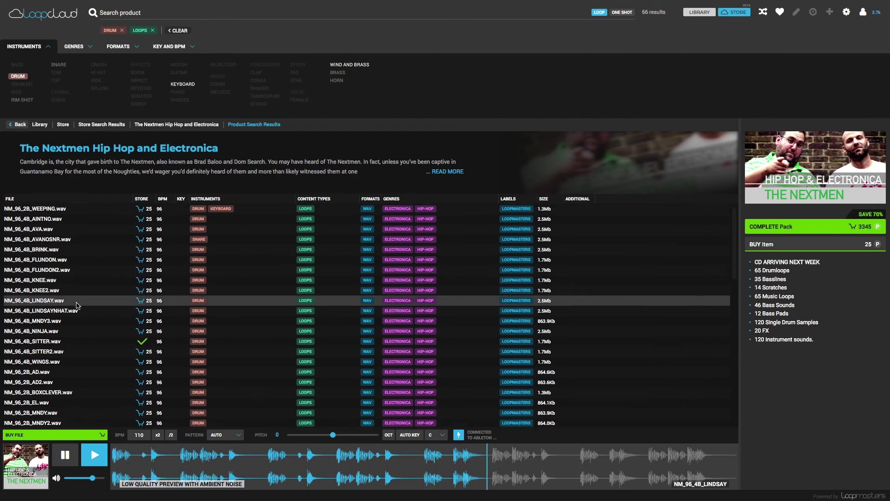
click(45, 320)
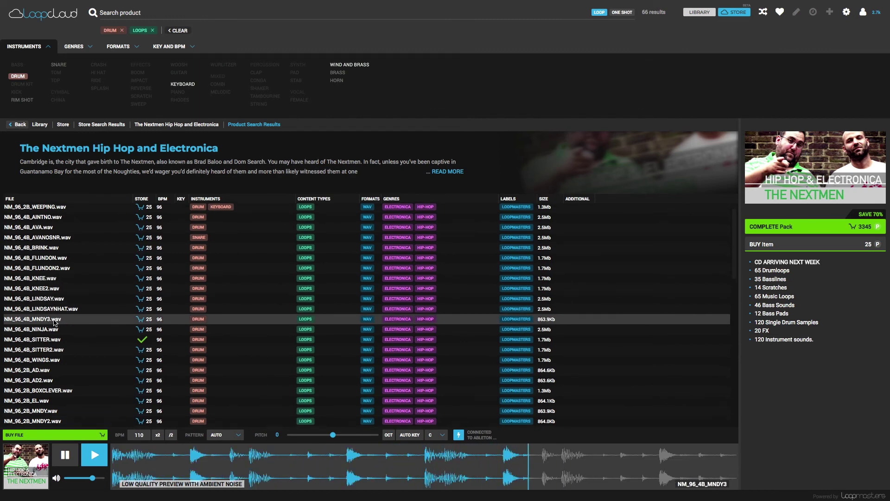
click(43, 329)
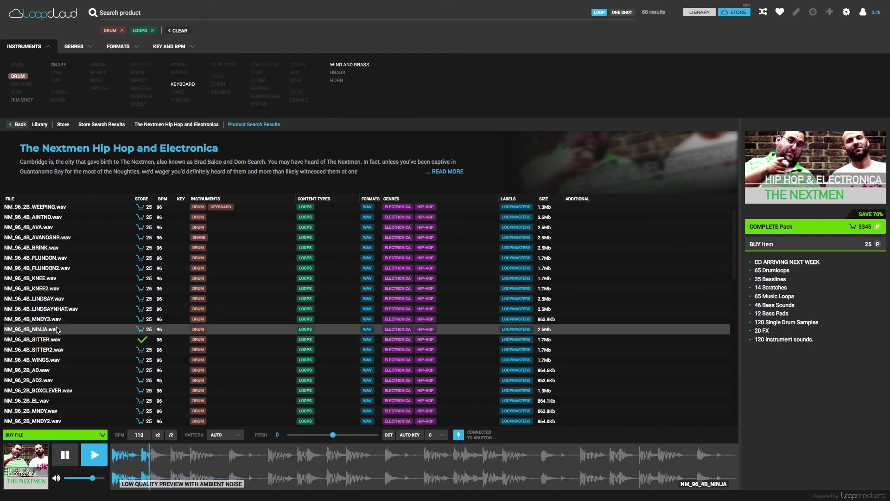
click(78, 351)
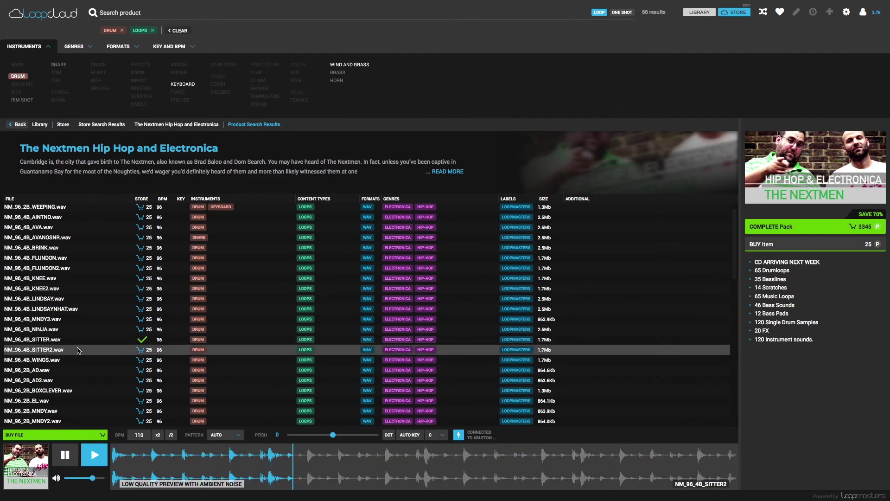
key(space)
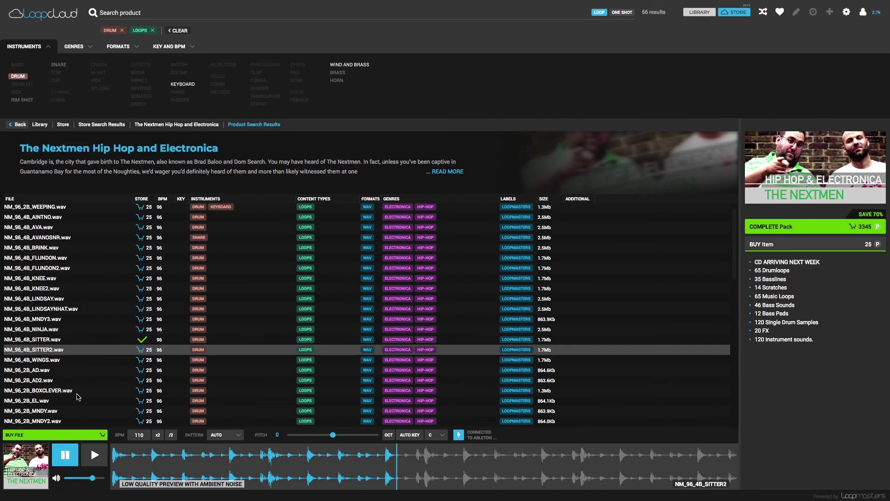
click(47, 435)
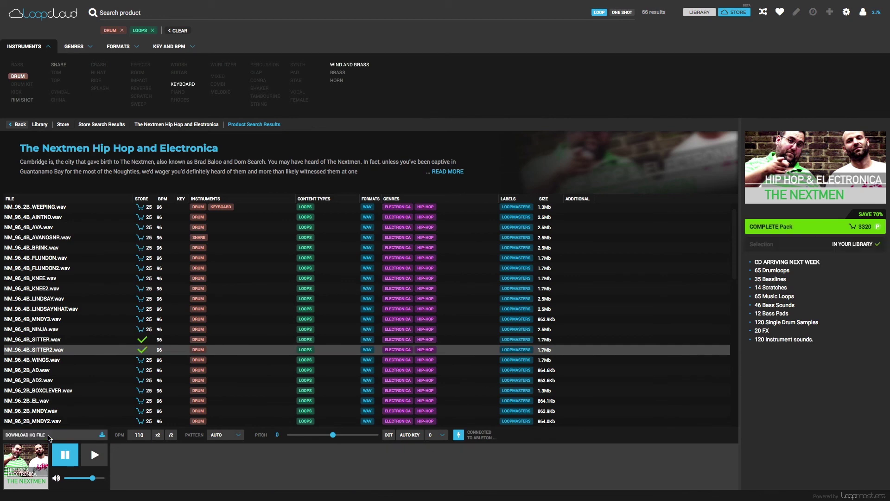
click(49, 437)
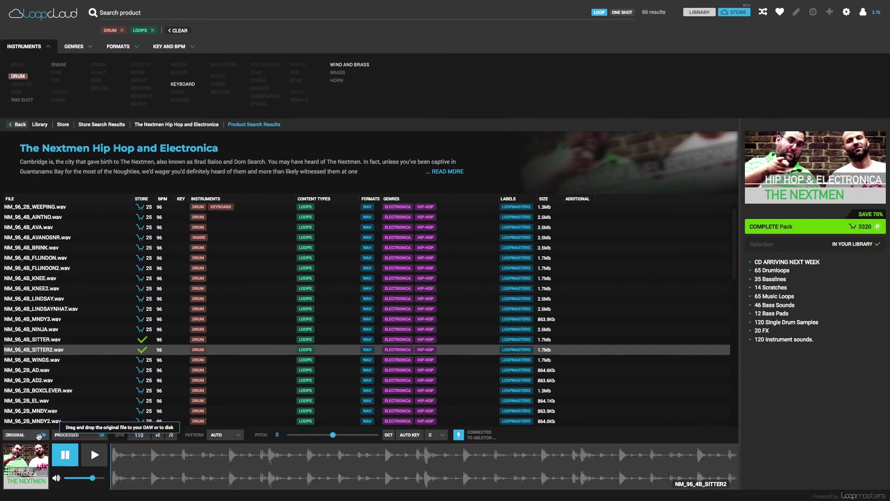
- Drop the SITTER2 loop onto Ableton track 4, launch it, and raise the track's fader to -8.5 dB
drag(29, 435, 280, 32)
key(super+Tab)
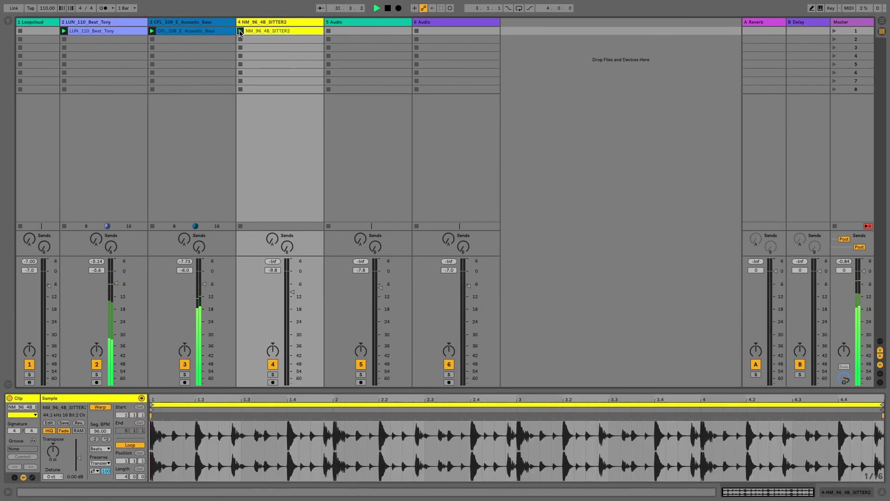
click(240, 31)
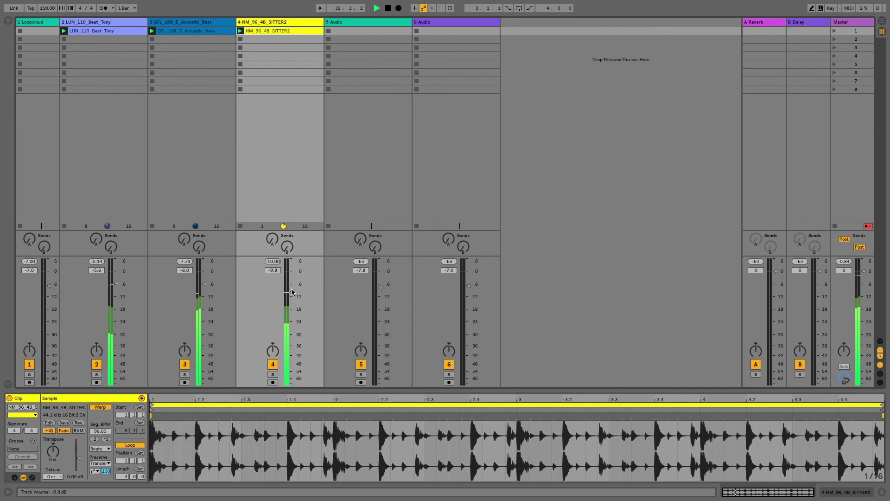
drag(292, 292, 292, 289)
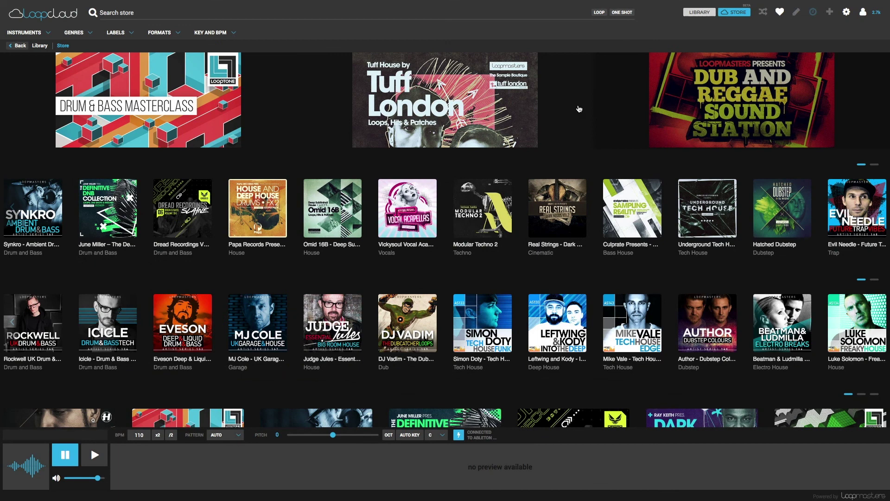
- Add a MATCH TEMPO filter limiting store results to 100–120 BPM
mouse_move(562, 120)
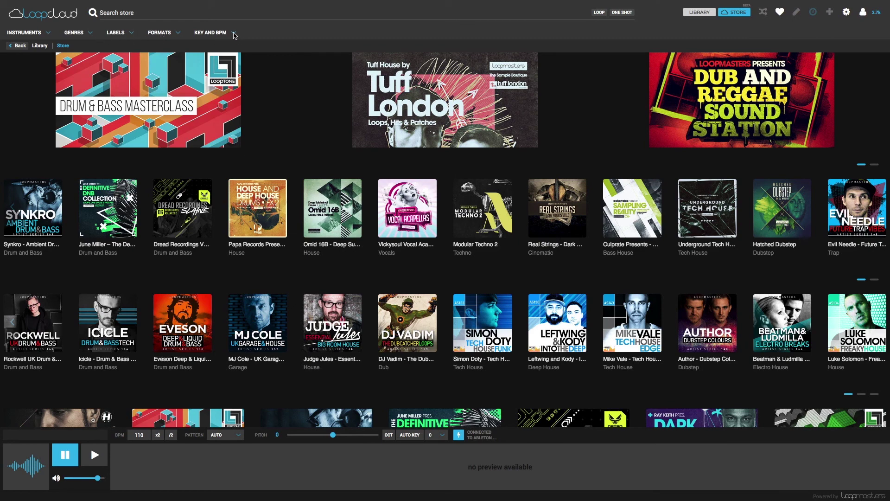
click(234, 33)
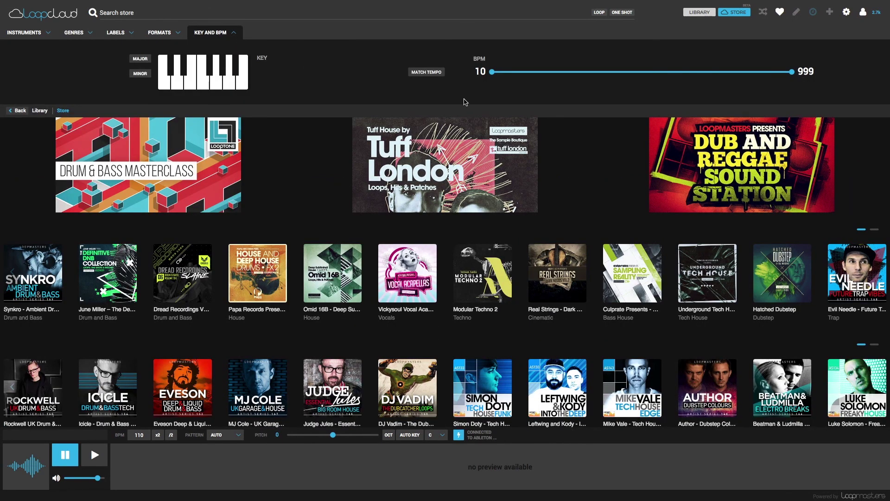
click(427, 72)
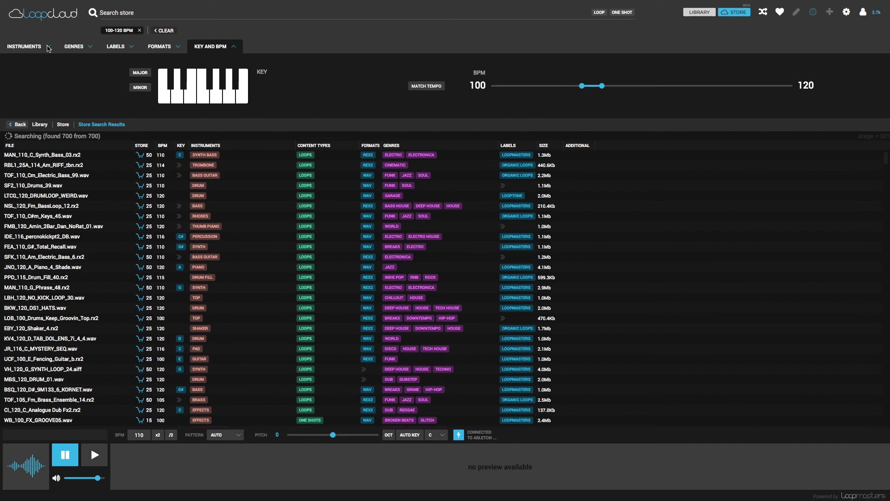
- Filter the results to pad loops and turn on auto key matching in E
click(48, 49)
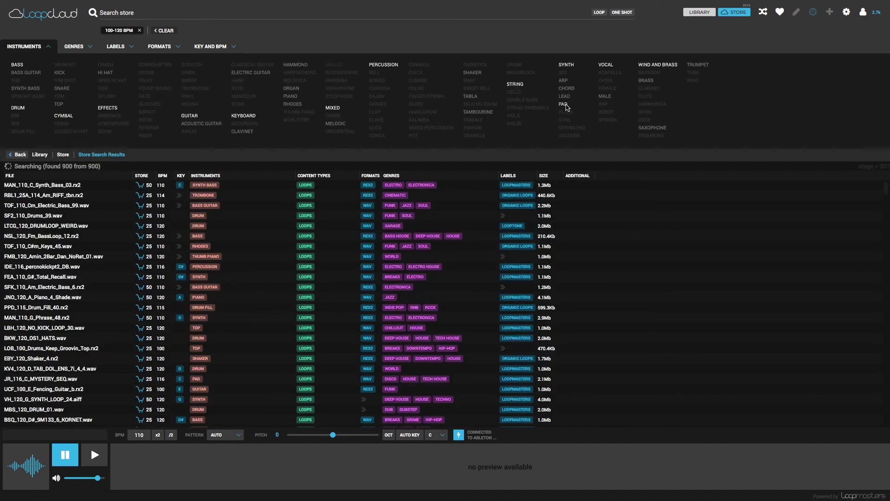
click(563, 104)
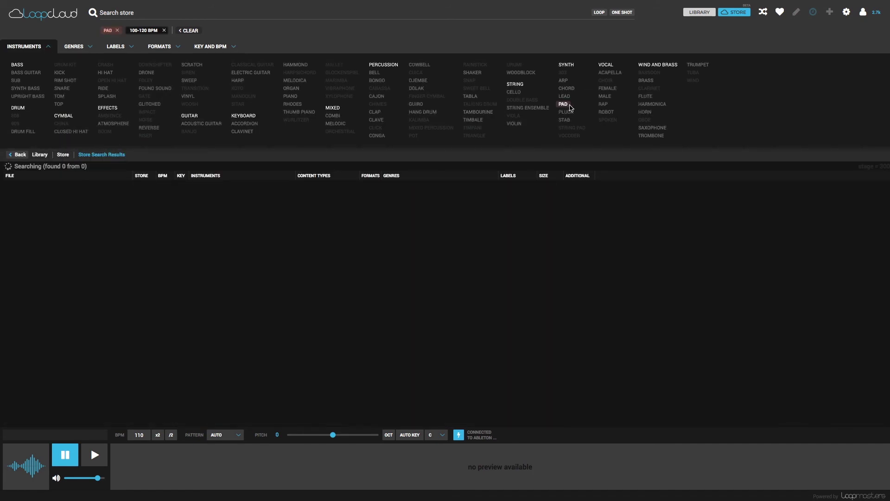
click(410, 436)
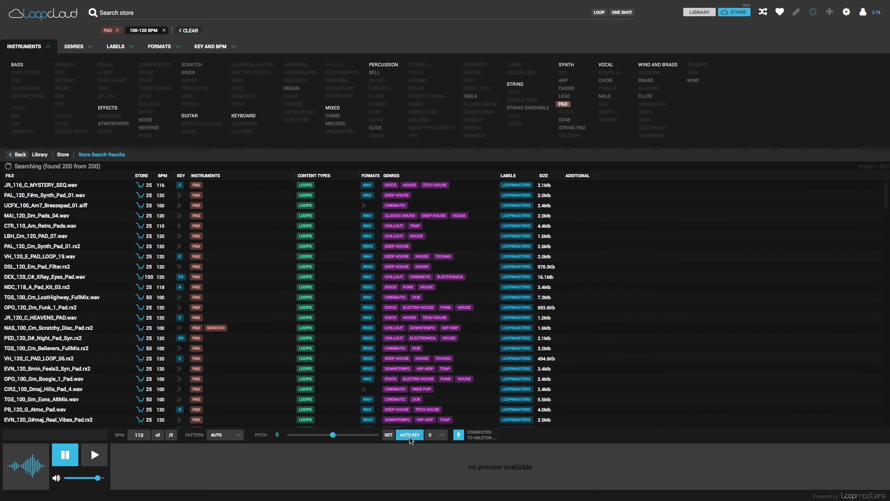
click(436, 434)
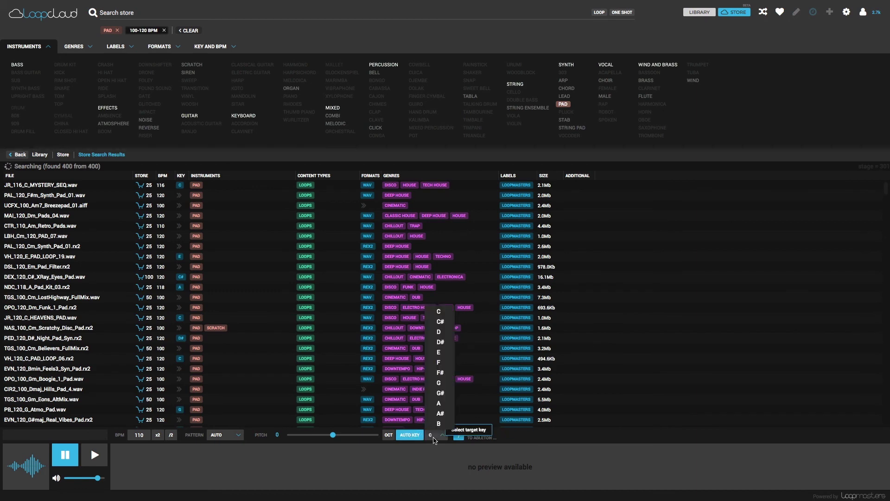
click(444, 354)
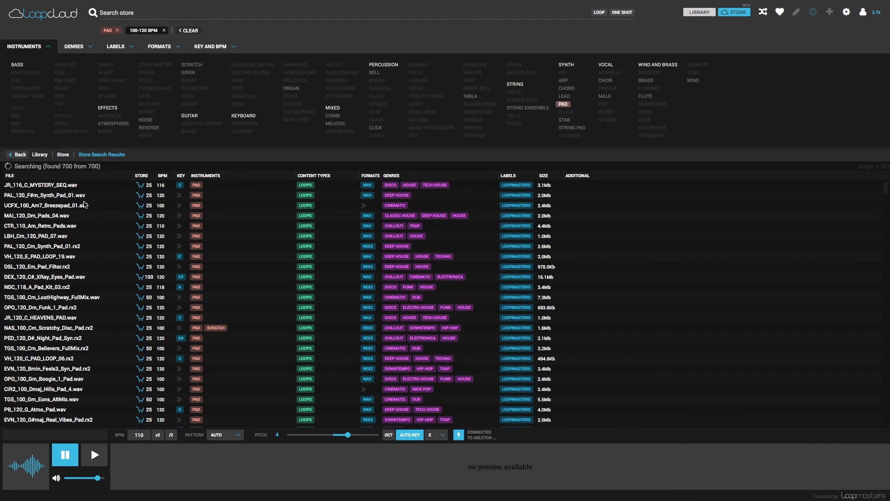
- Audition Retro_Pads, Feels3_Syn_Pad and OPO_100_Gm_Boogie_1_Pad, toggling the octave up and back
key(Down)
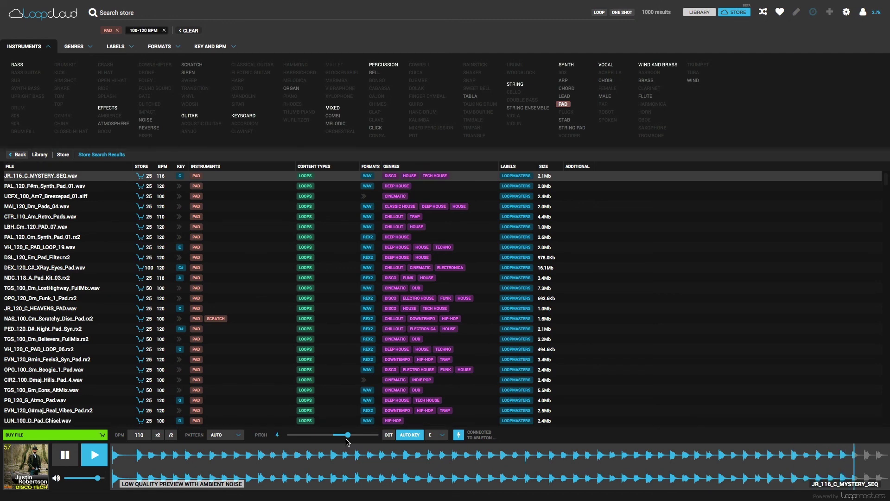
click(52, 219)
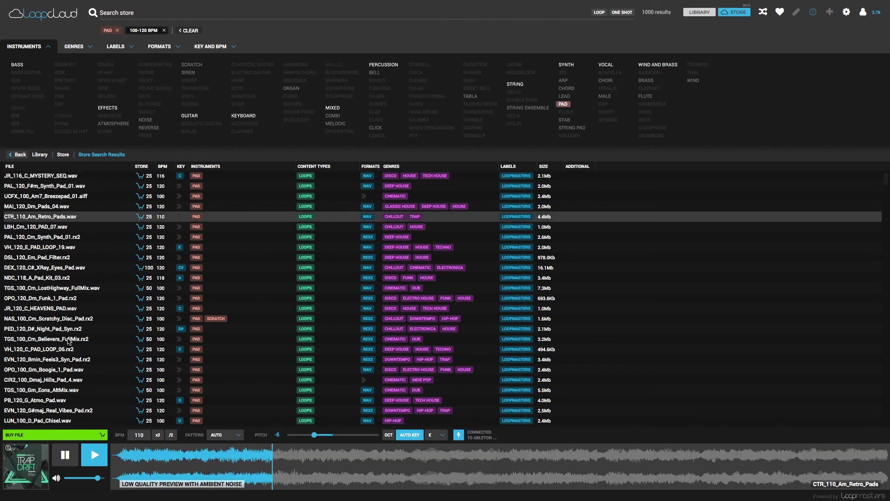
click(50, 360)
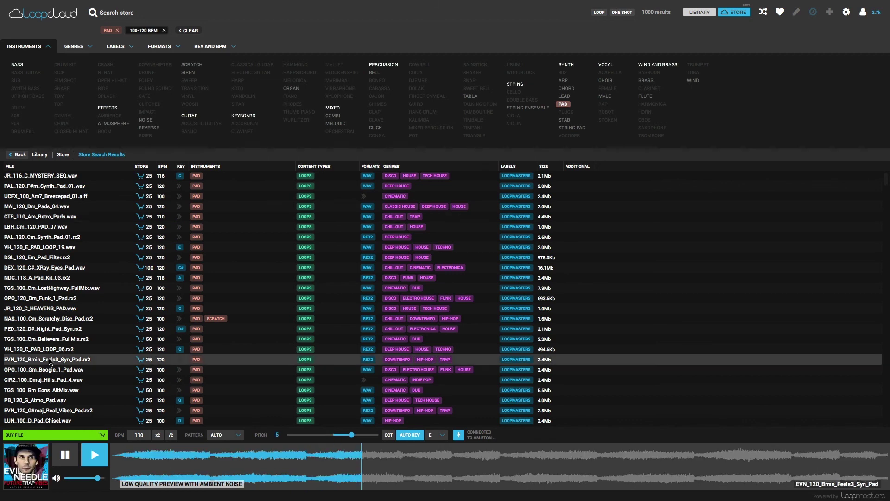
click(56, 371)
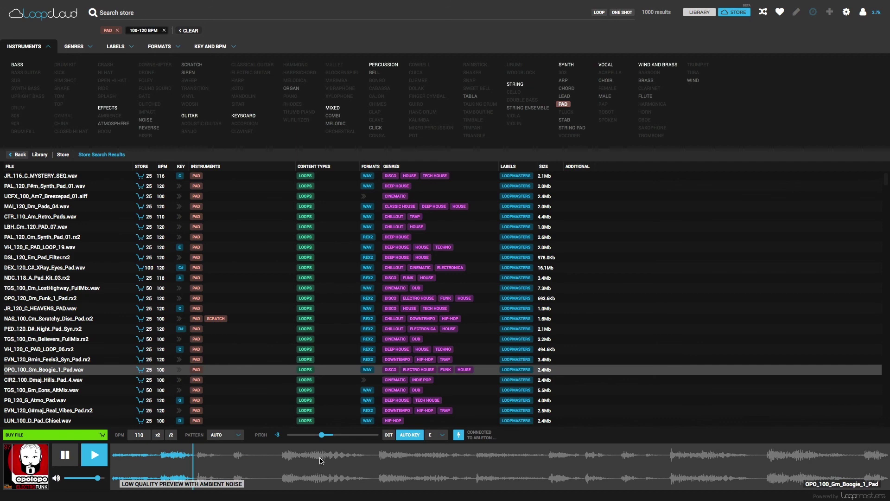
click(389, 437)
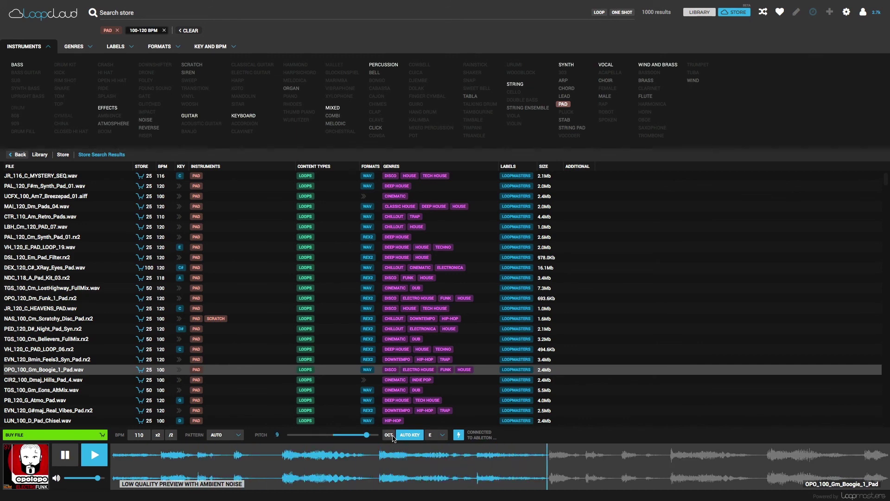
click(392, 437)
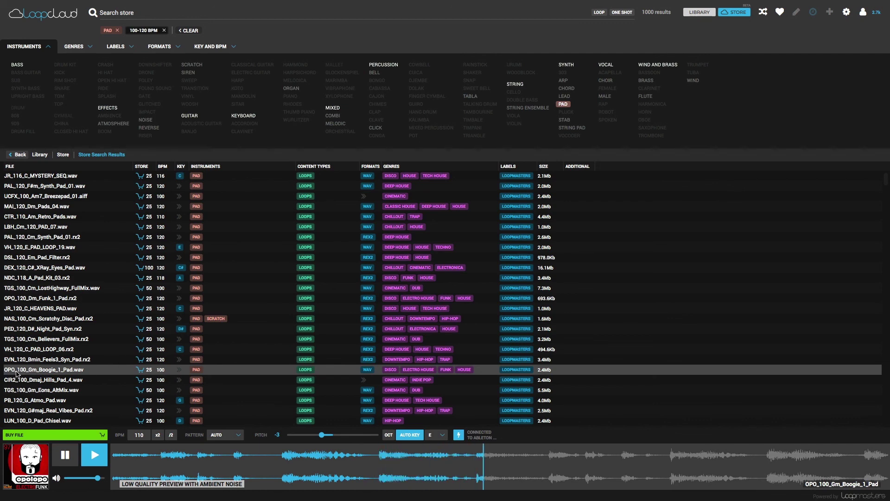
- Search the store for 'OPO' and audition the Boogie_1, Electro_1 and Boogie_2 pad loops
click(419, 19)
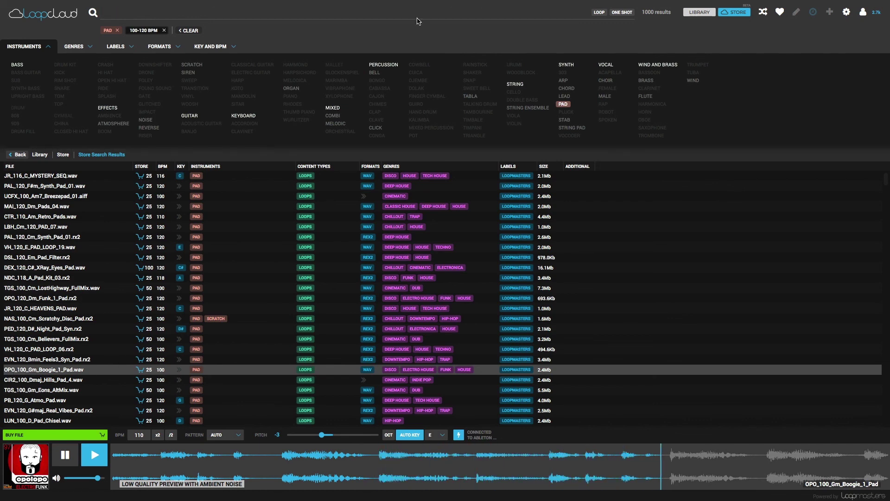
text(oPO)
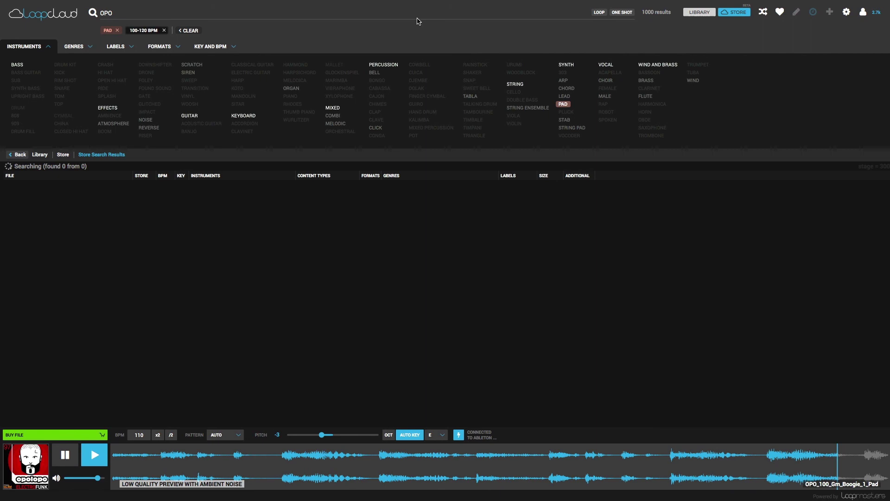
click(52, 332)
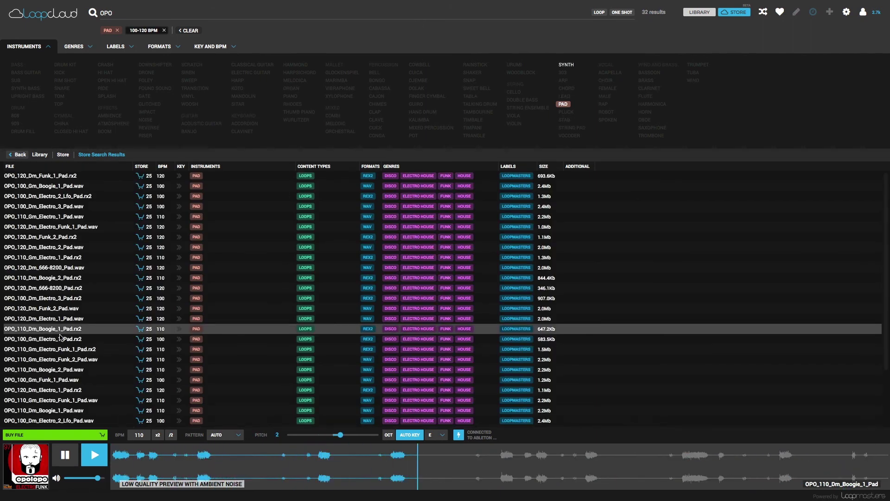
click(60, 337)
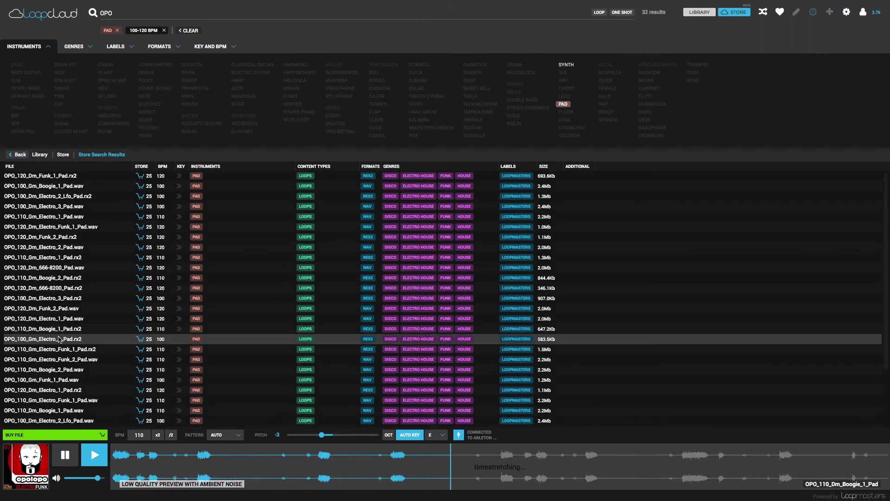
click(64, 373)
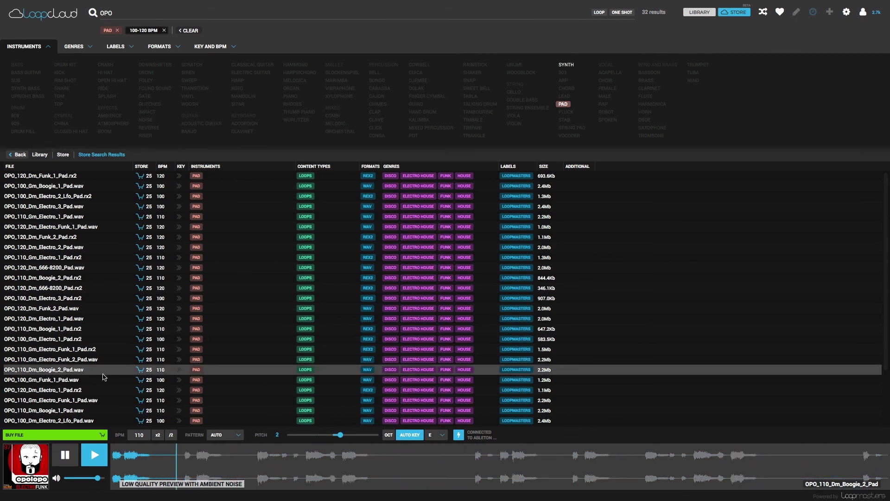
- Buy OPO_110_Dm_Boogie_2_Pad.wav, download its HQ file, and drag the processed file toward Ableton
click(82, 433)
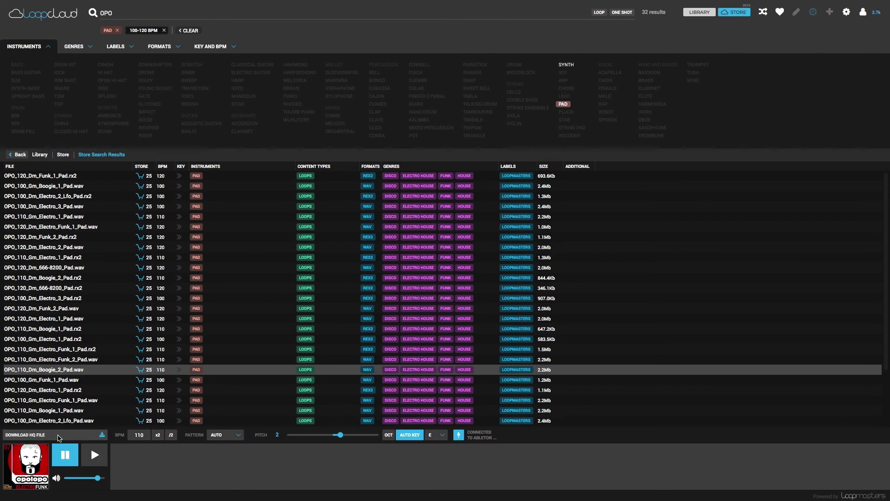
click(59, 437)
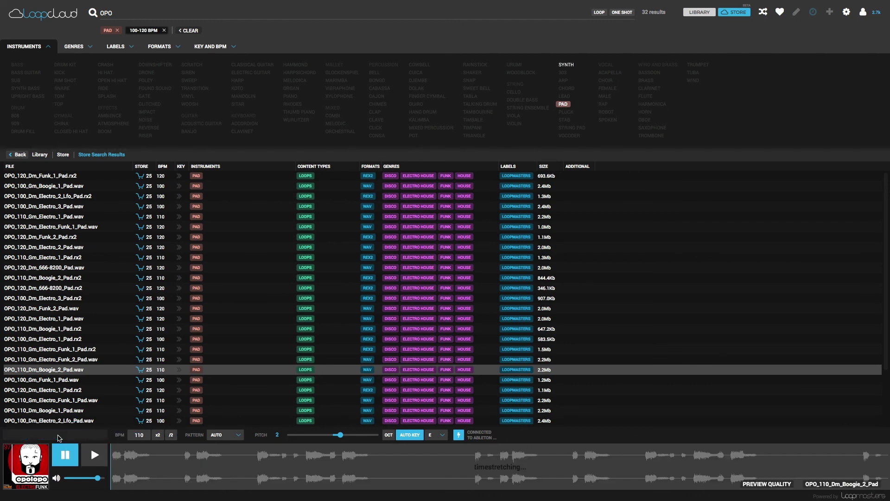
drag(76, 438, 333, 35)
- Launch the OPO Boogie 2 pad clip on track 5 and raise its fader to -4.8 dB
key(super+Tab)
click(328, 30)
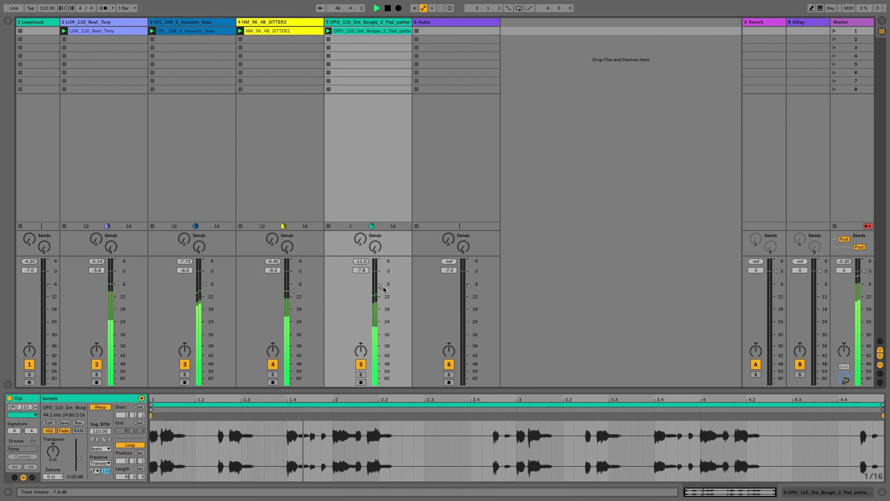
drag(381, 287, 381, 281)
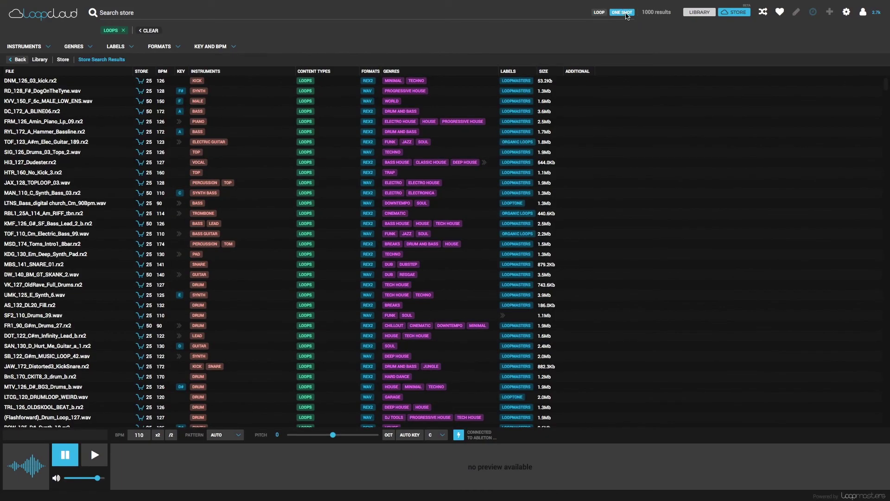
- Switch to one-shots filtered to snares and rim shots, and preview DXL2_Rim_Shot.wav
click(623, 13)
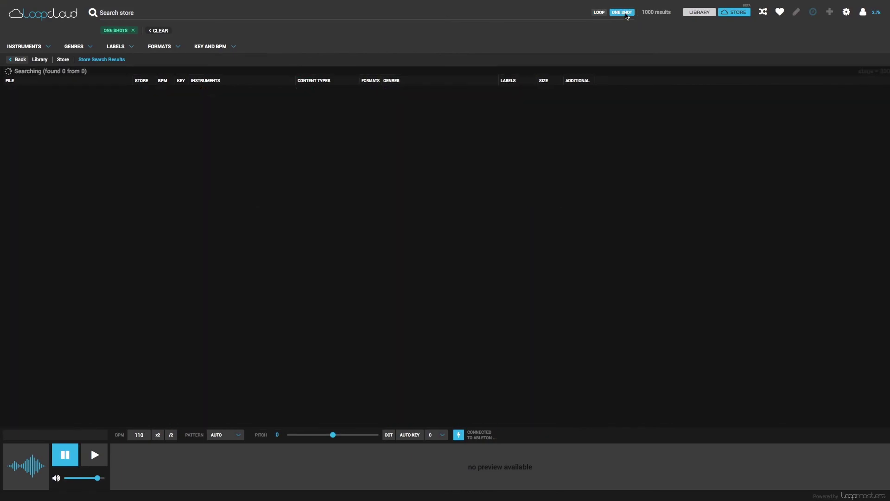
click(50, 48)
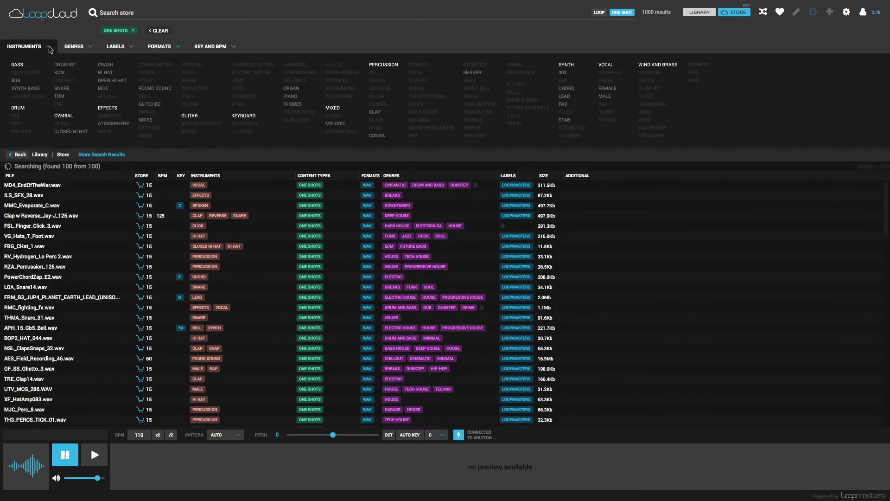
click(61, 88)
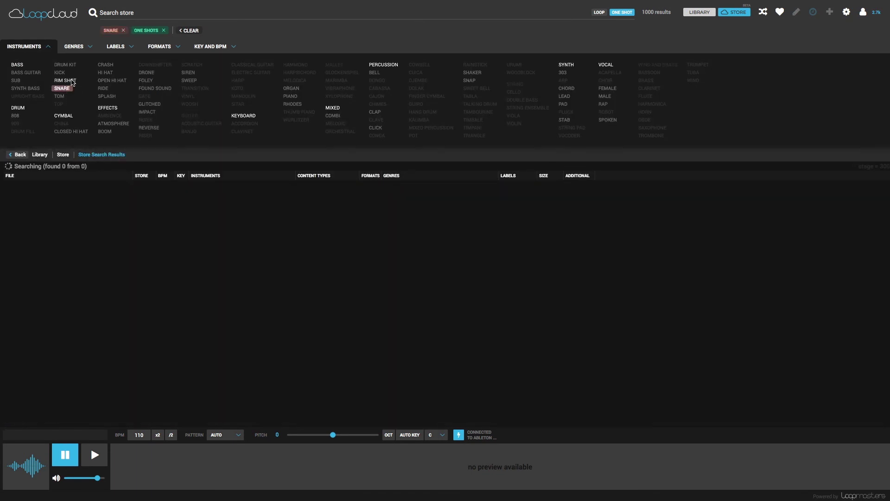
click(72, 82)
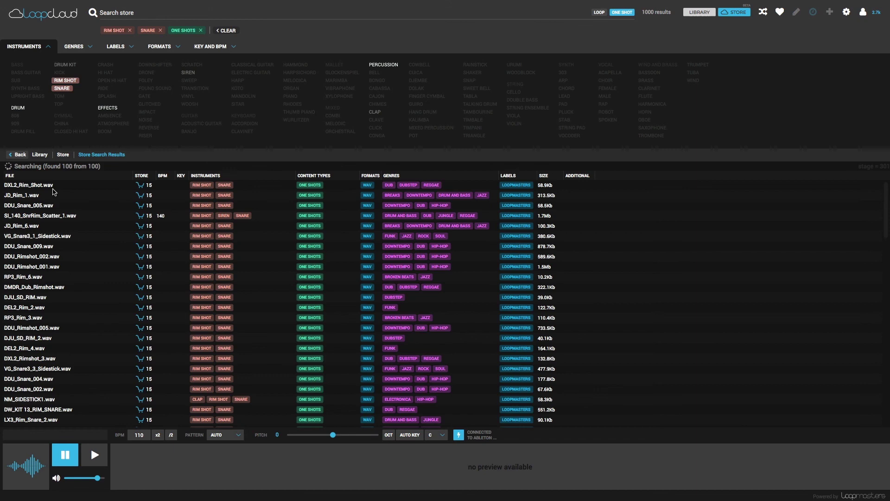
click(49, 187)
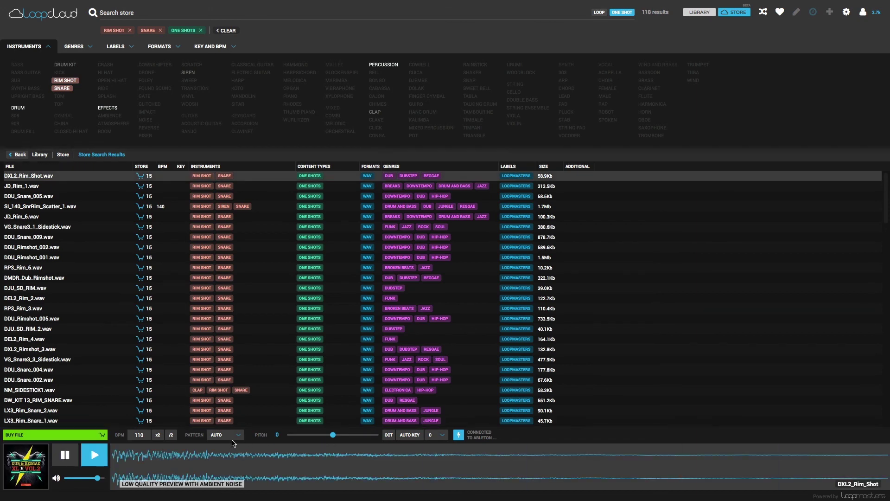
- Try the RHYTHM 1 then OFF BEAT 2 patterns, auditioning DJU_SD_RIM, DEL2_Rim_2 and RP3_Rim_3
click(237, 436)
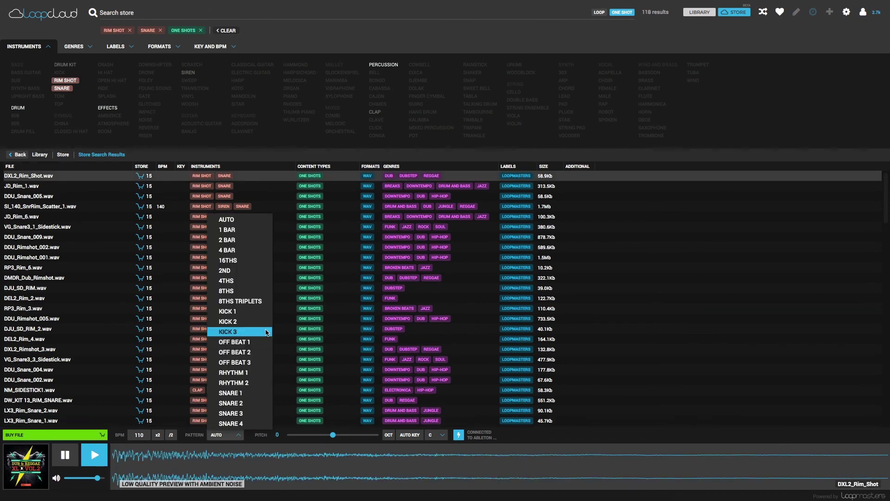
click(252, 373)
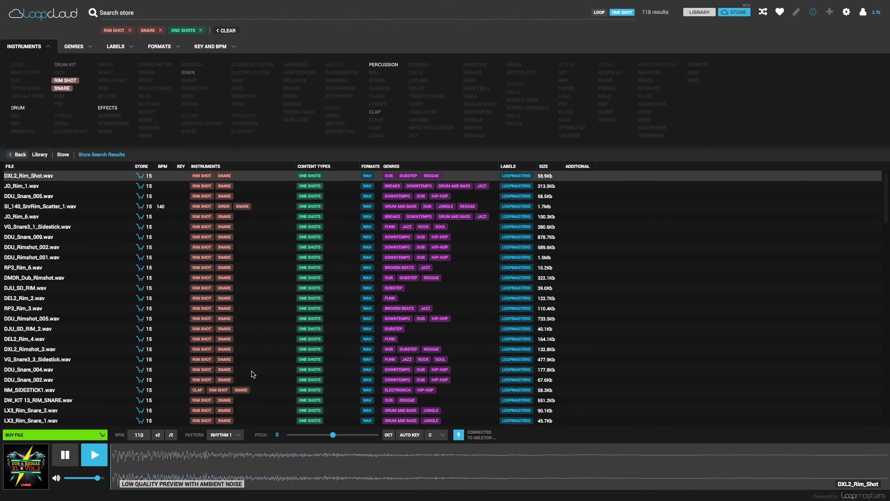
click(237, 436)
click(248, 356)
click(44, 289)
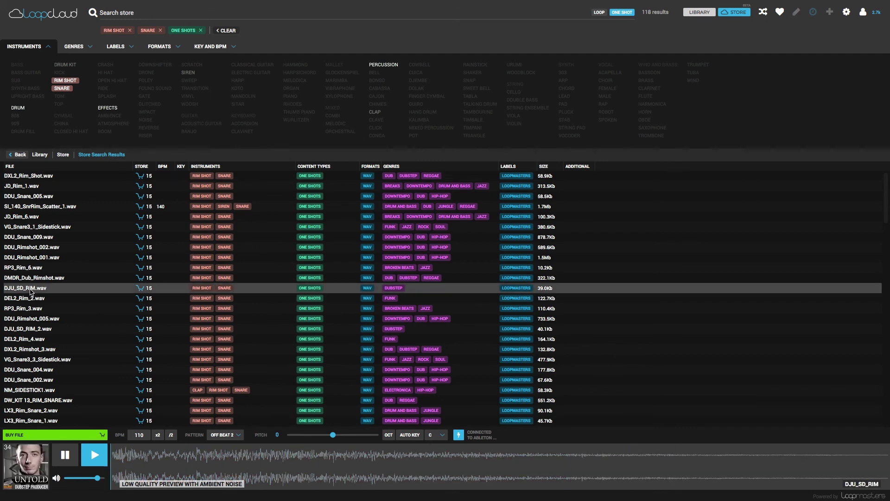
click(39, 298)
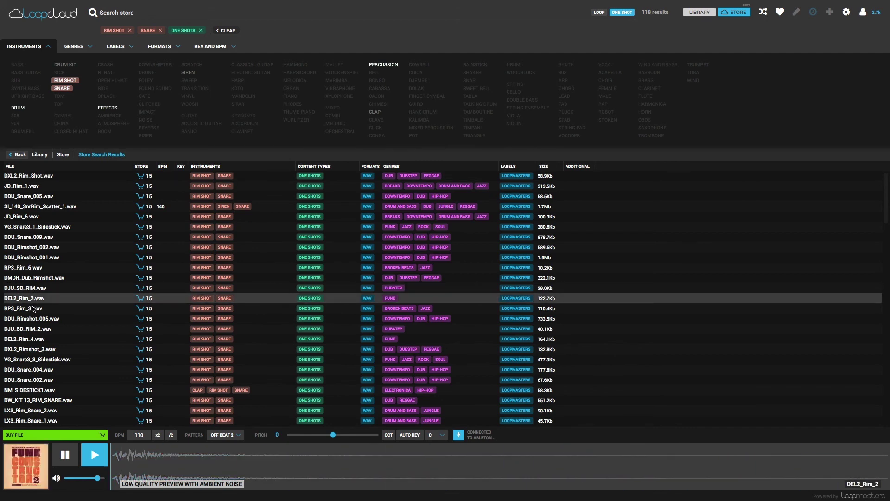
click(30, 309)
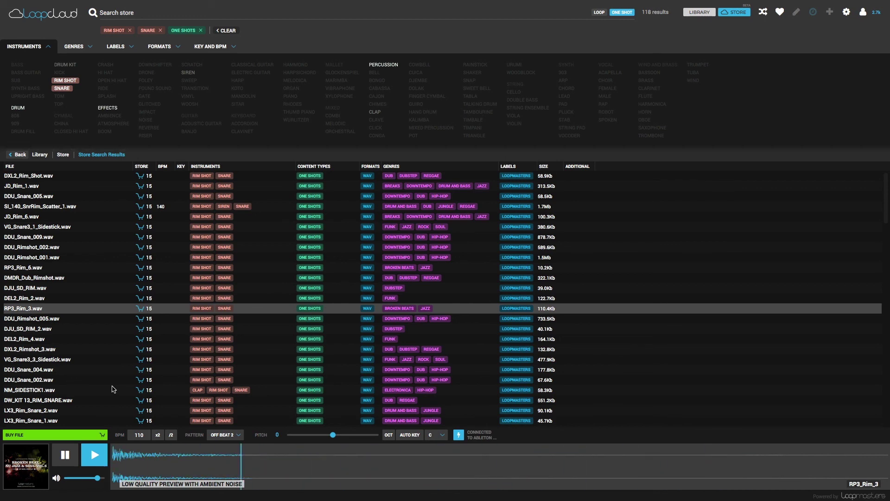
- Buy RP3_Rim_3.wav and drag its processed pattern into Ableton Live
key(space)
click(93, 433)
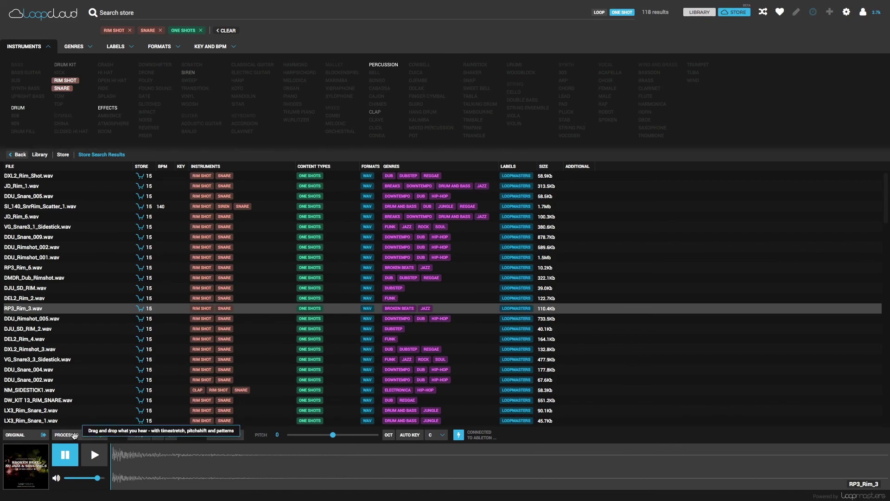
drag(89, 434, 473, 32)
- Drop RP3_Rim_3 onto Ableton track 6, play the clip, and set track 6 to -2.0 dB
key(super+Tab)
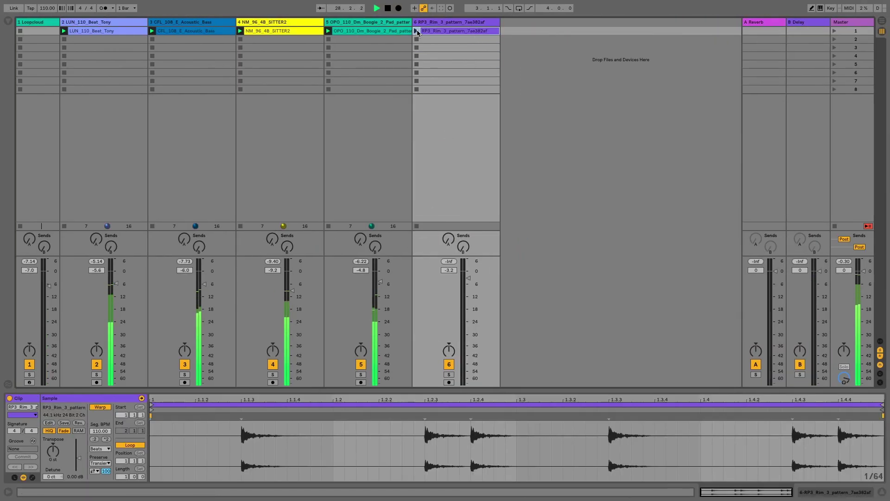
click(417, 31)
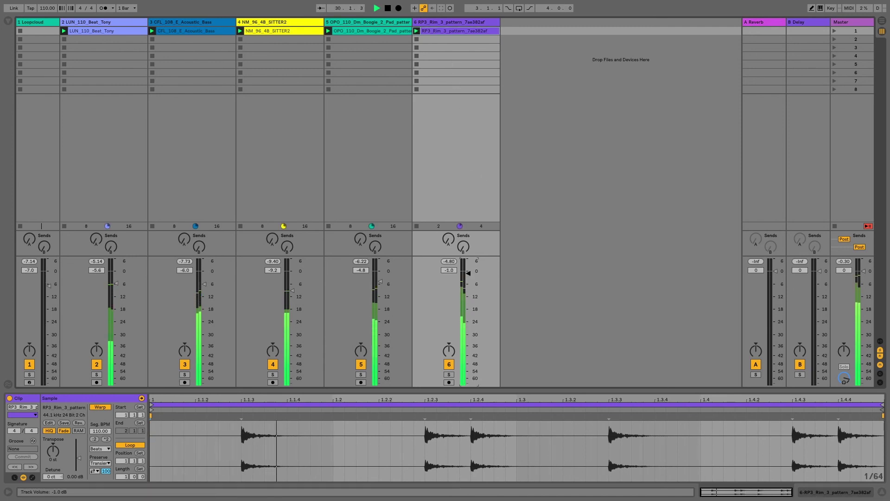
drag(468, 277, 468, 275)
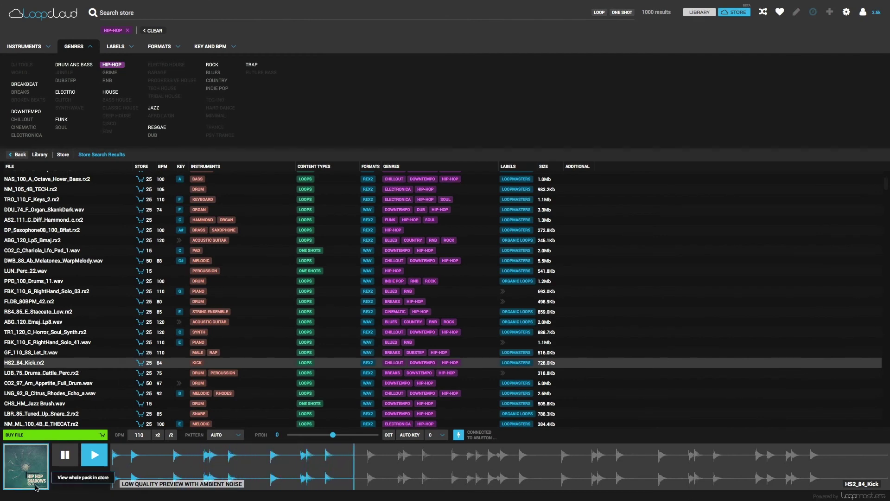
- Open the Hip Hop Shadows Vol2 pack page from the HS2_84_Kick artwork and preview its demo
click(31, 475)
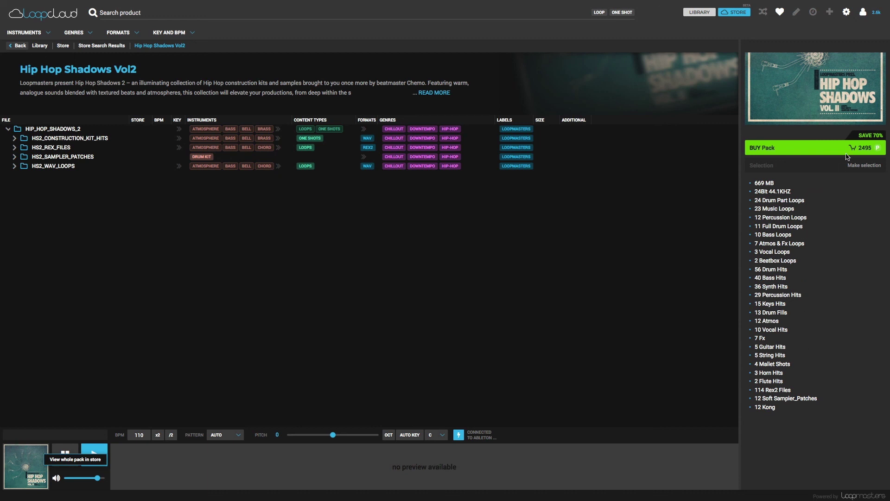
click(815, 89)
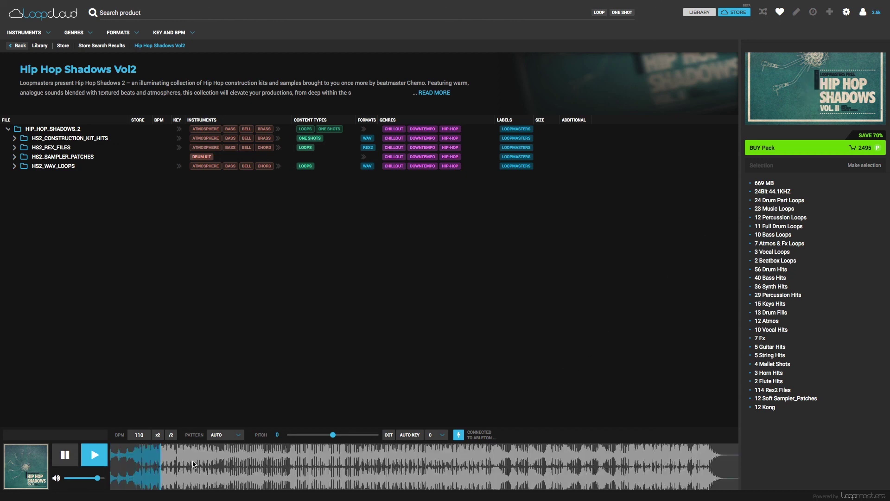
- Expand HS2_WAV_LOOPS and HS2_84_Eb_STROKE_IT, auditioning the Break, Awkward_Twoobs and Stroke_It loops
click(14, 166)
click(20, 213)
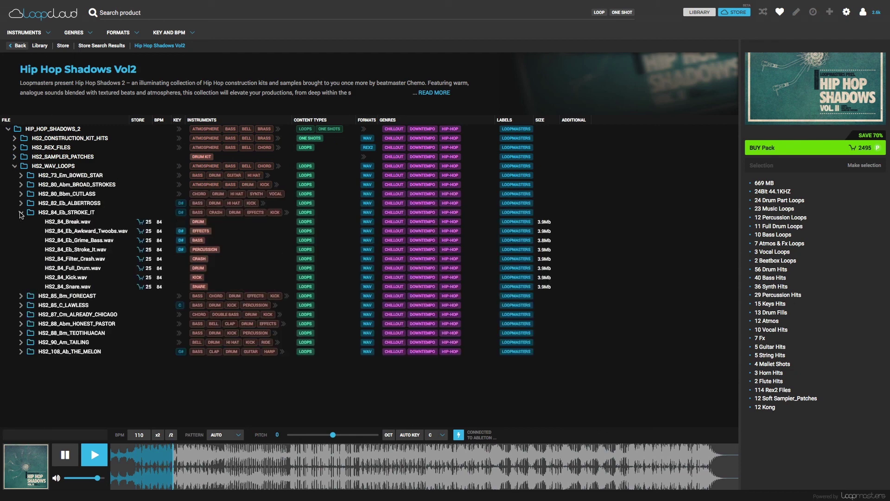
click(65, 222)
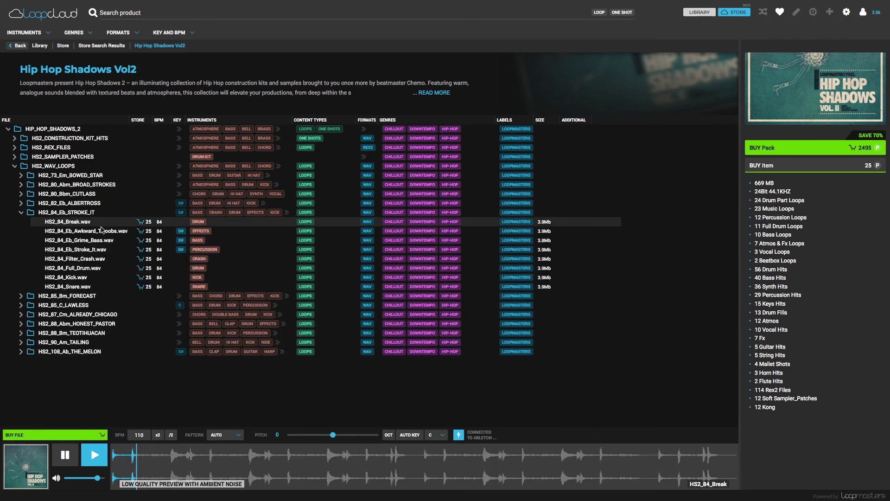
click(98, 231)
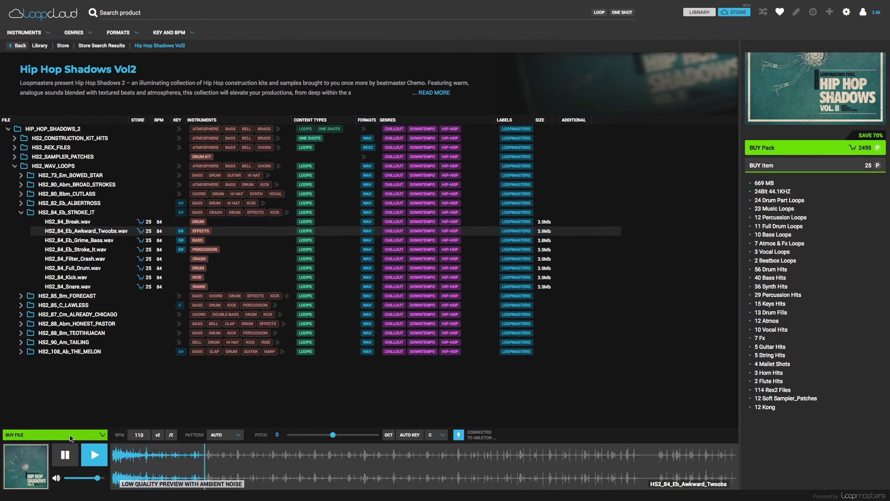
click(89, 251)
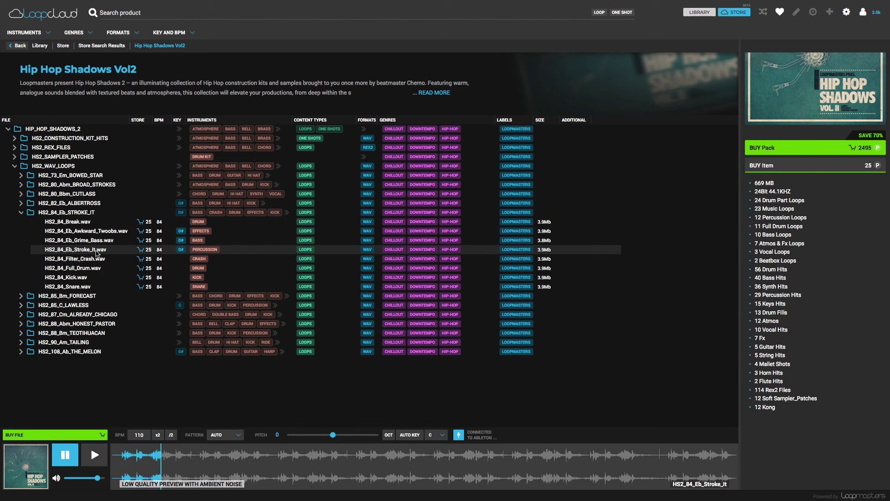
- Select the STROKE_IT loops and folder, then start buying the whole pack for 2495 points
shift+click(77, 223)
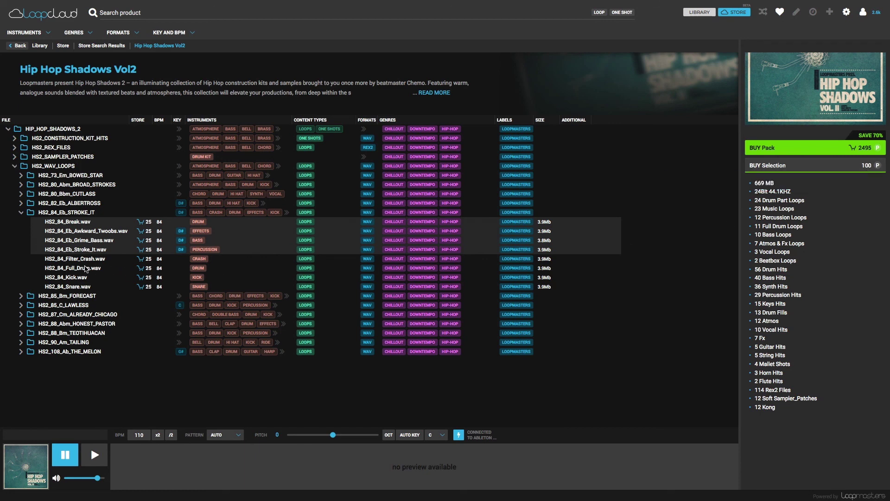
click(80, 214)
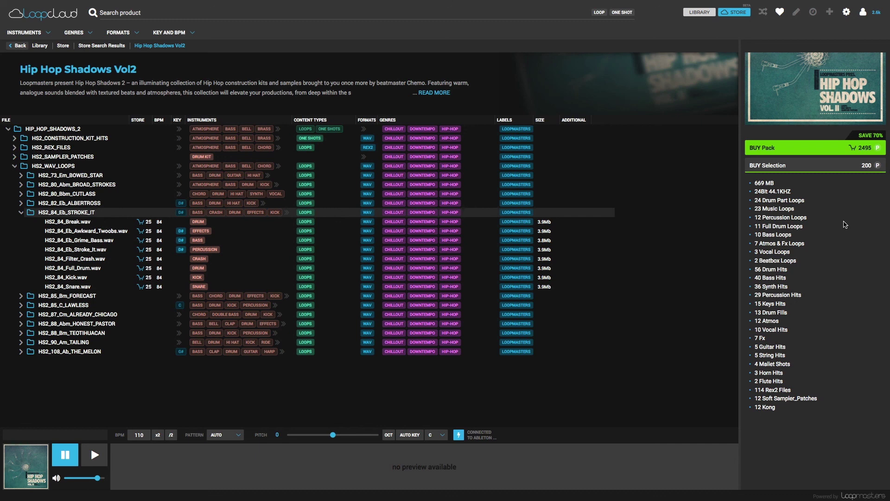
click(798, 151)
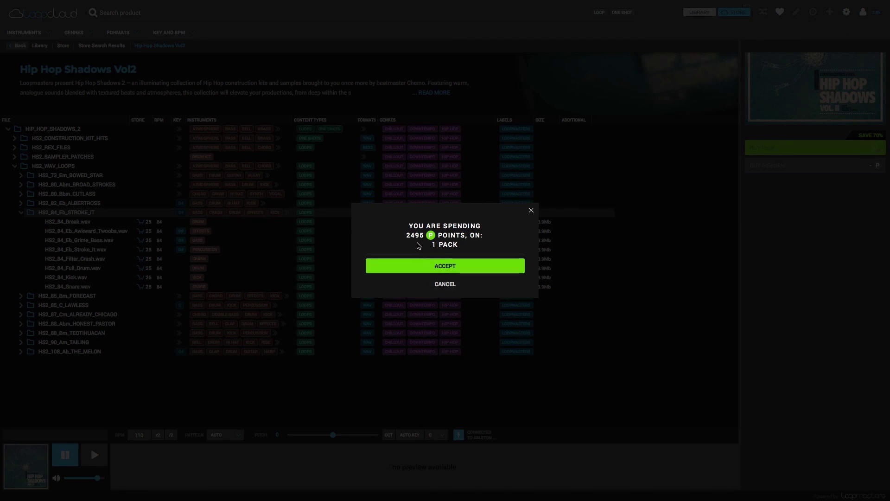
- Cancel the pack purchase and buy HS2_84_Eb_Stroke_It.wav and HS2_84_Filter_Crash.wav individually
click(530, 211)
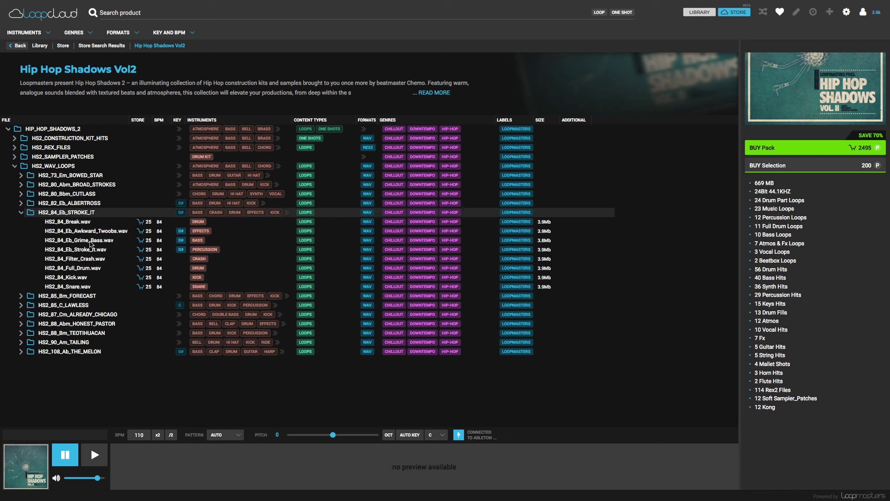
click(90, 241)
click(83, 251)
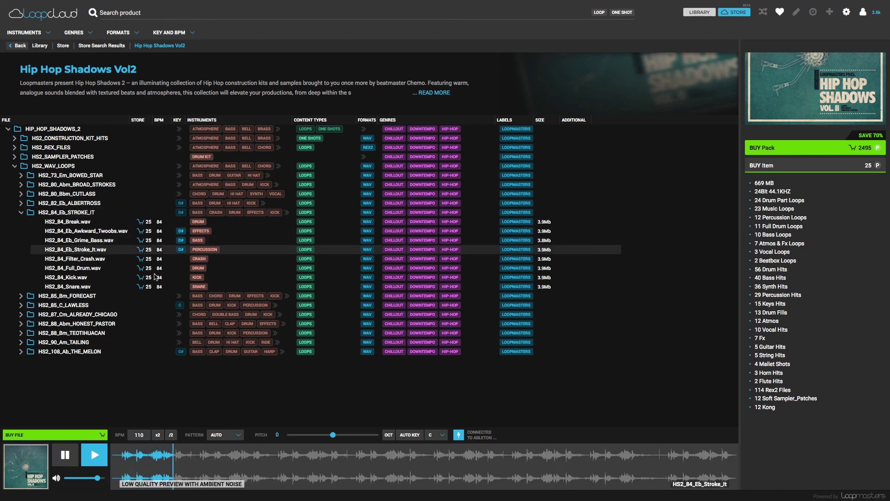
click(56, 435)
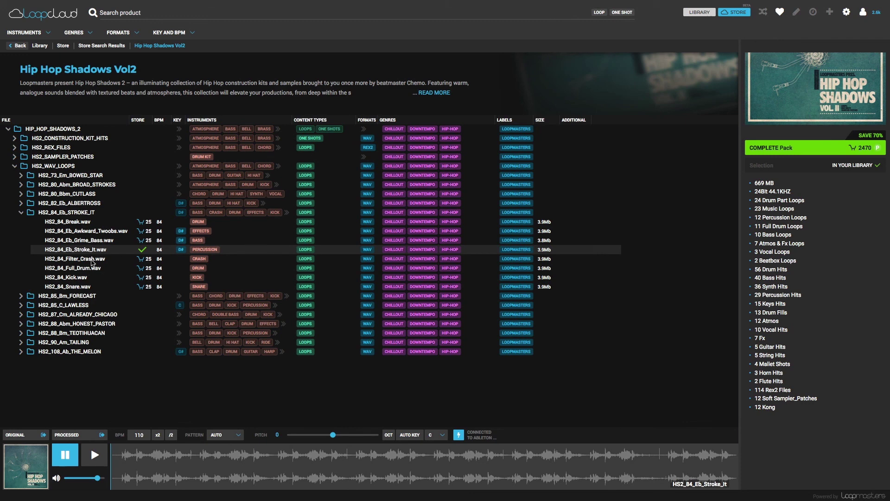
click(92, 262)
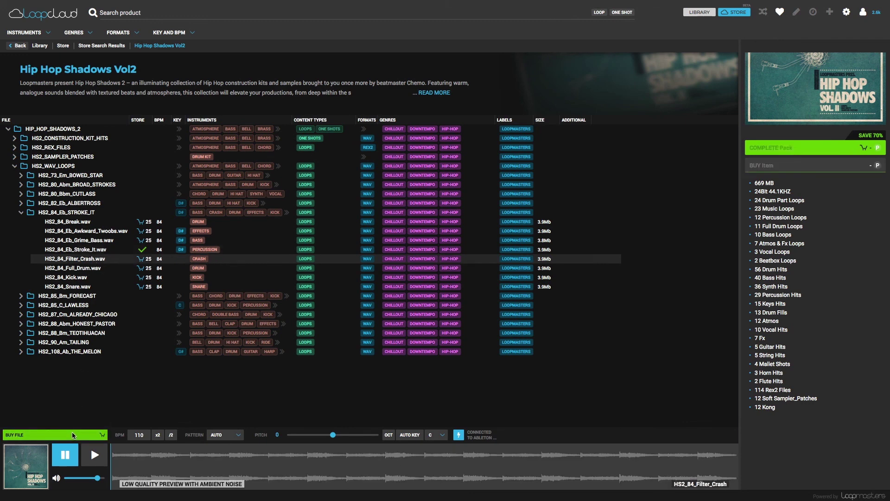
click(73, 435)
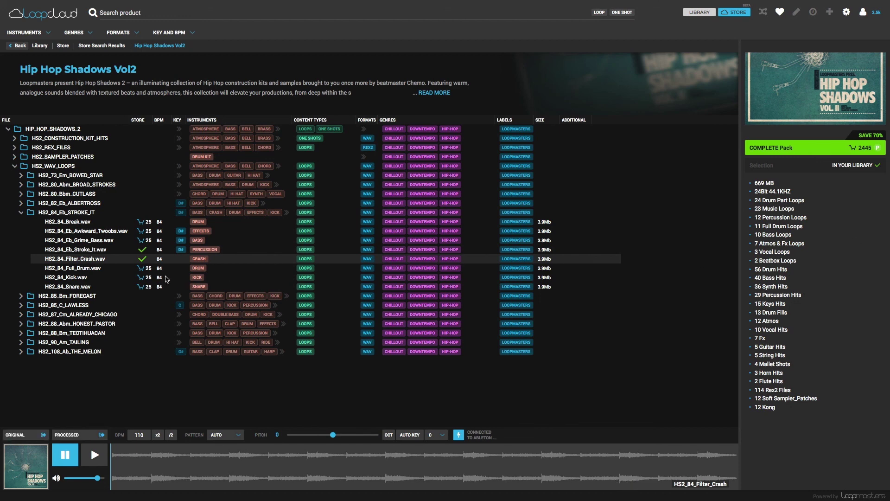
- Audition HS2_84_Full_Drum.wav and HS2_84_Kick.wav, then check the account's 2530-point balance
click(132, 270)
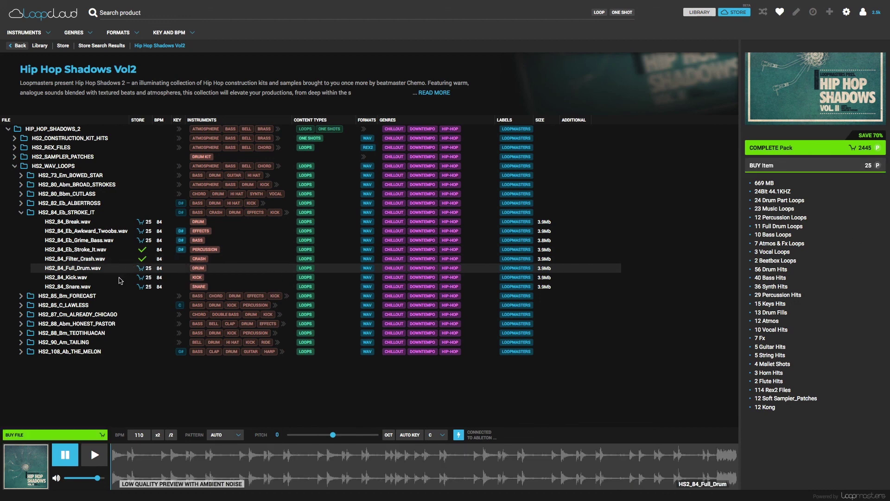
click(120, 280)
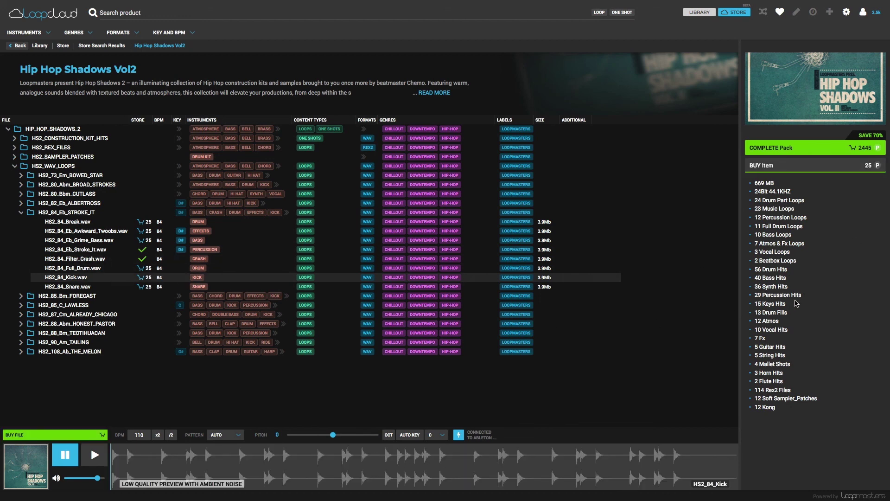
mouse_move(812, 102)
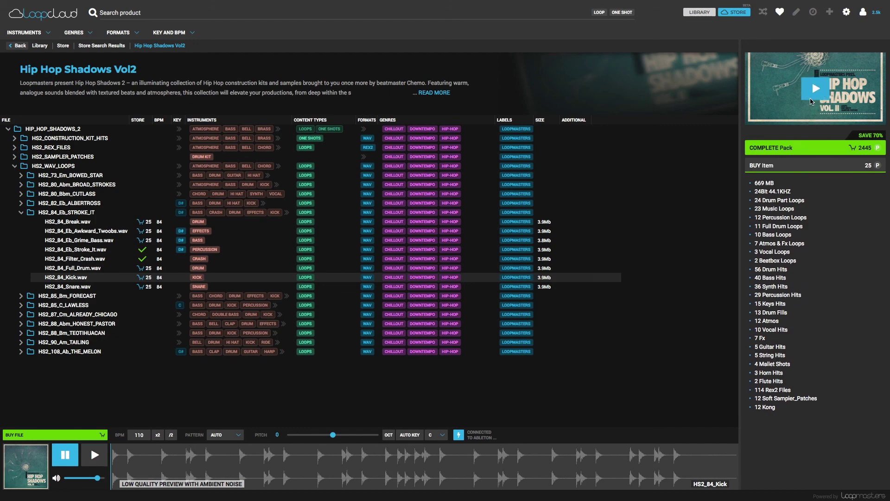
click(863, 14)
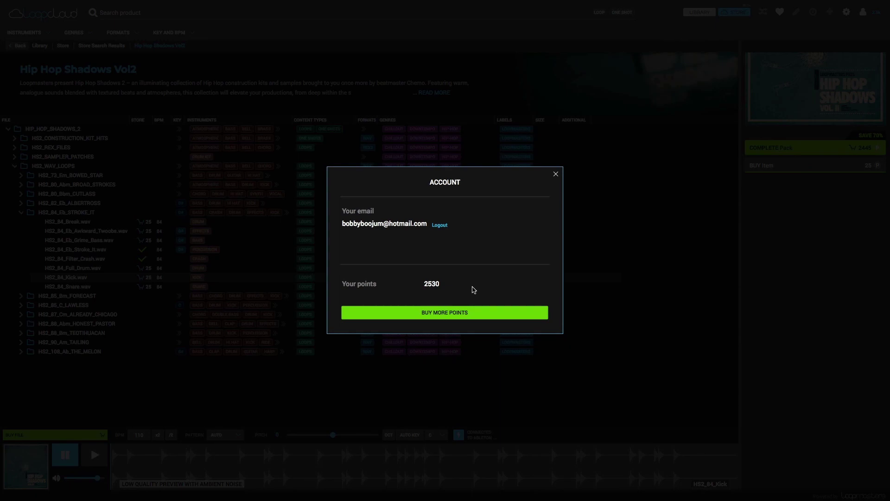
- Go to the Loopmasters Buy Points page offering 500, 2000 and 5000 point bundles
click(478, 313)
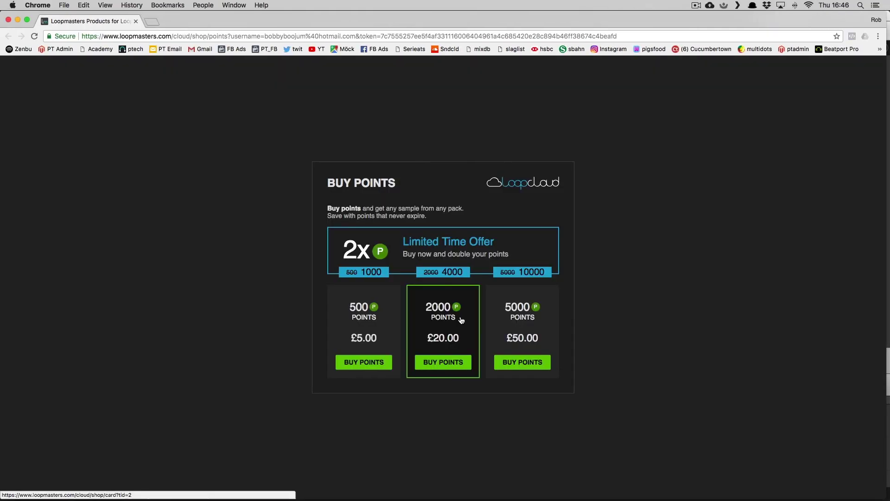